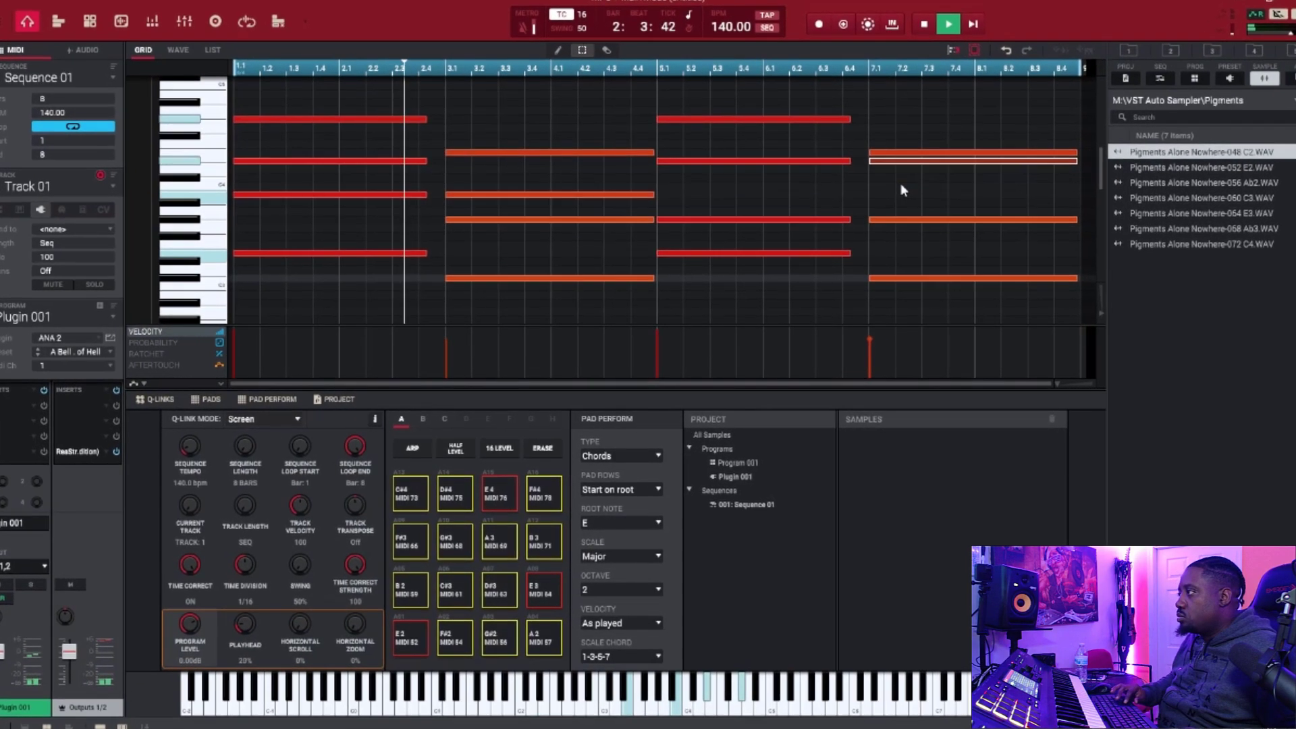
Step: Raise the top note of the bar 7 chord by four semitones
click(942, 150)
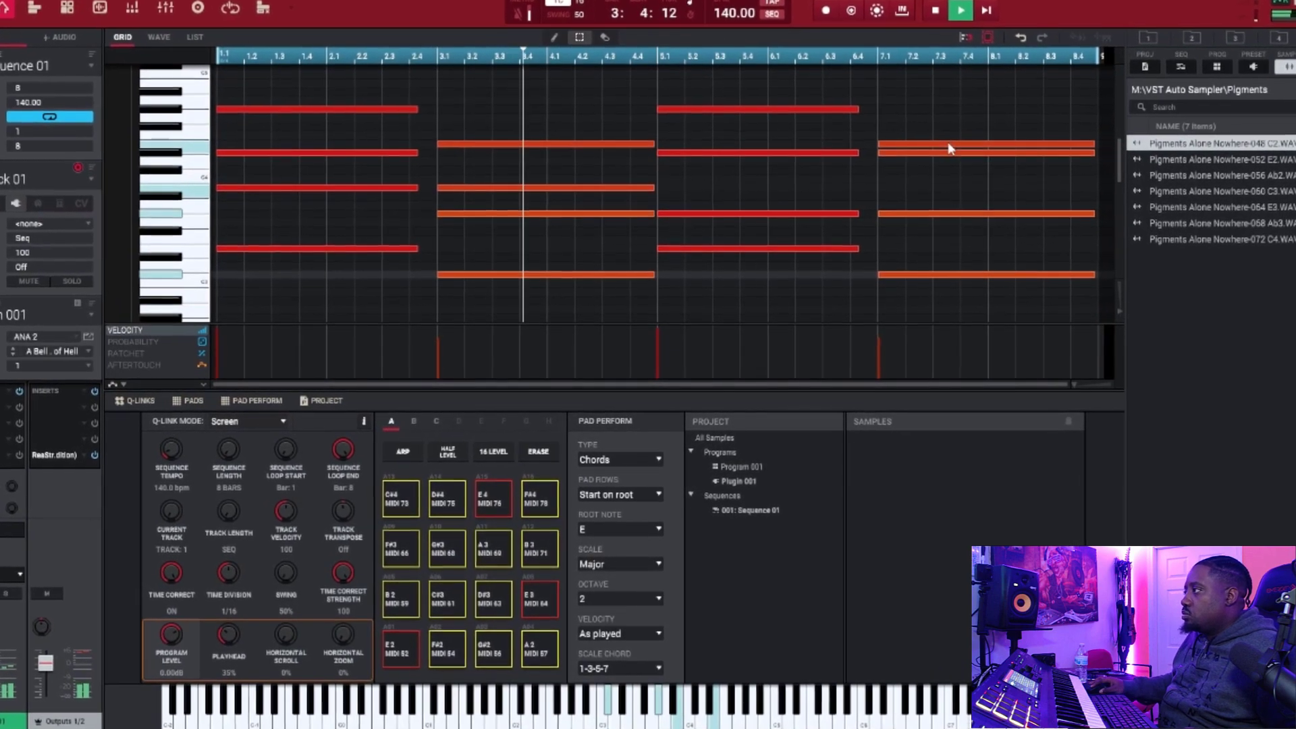
key(Up)
key(Up)
key(Up)
key(Up)
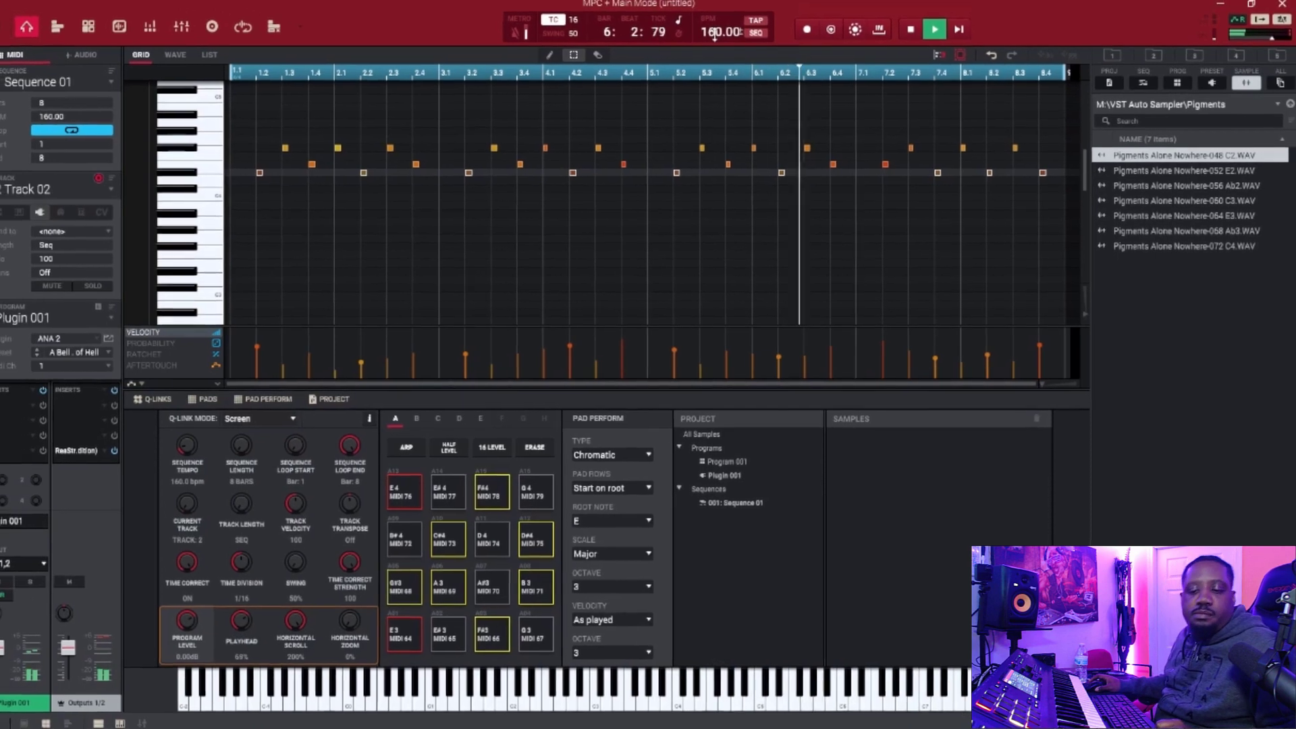
Step: On the chord progression track, duplicate the root note of all four chords two octaves lower as bass notes
key(Up)
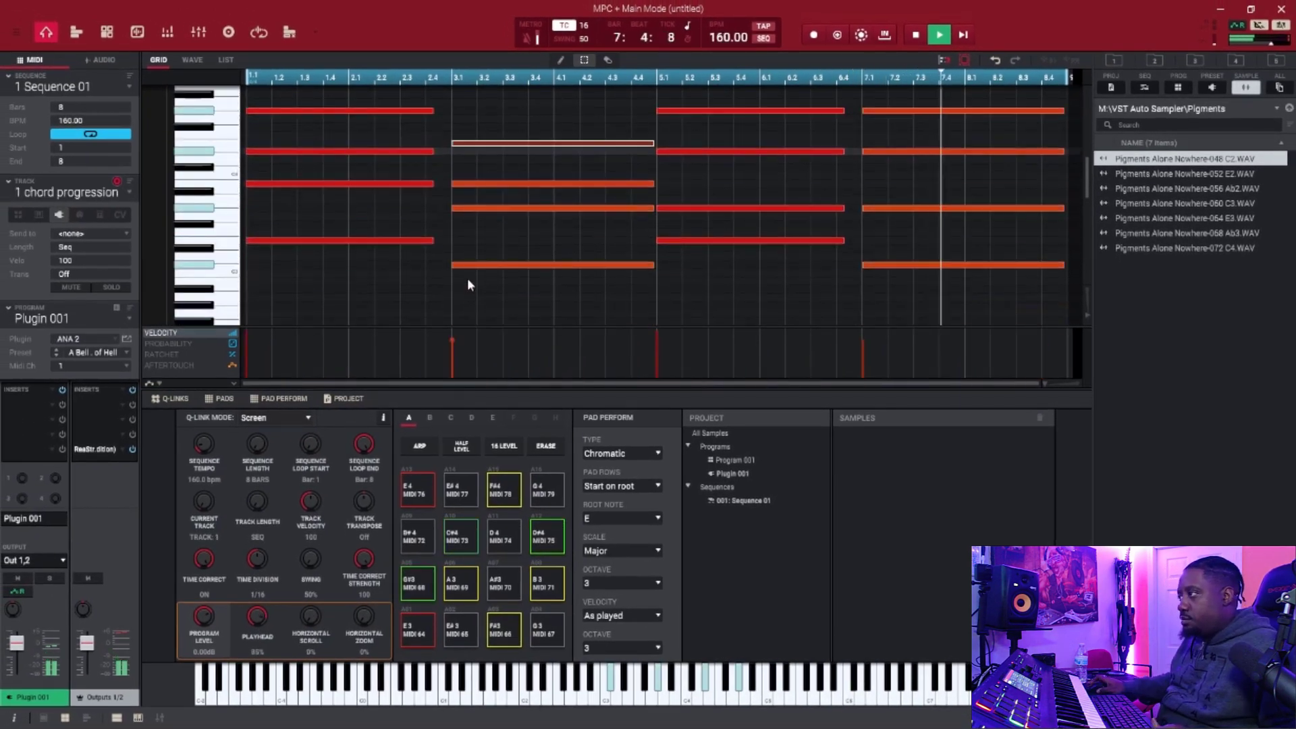
scroll(743, 219, down, 2)
drag(510, 243, 375, 246)
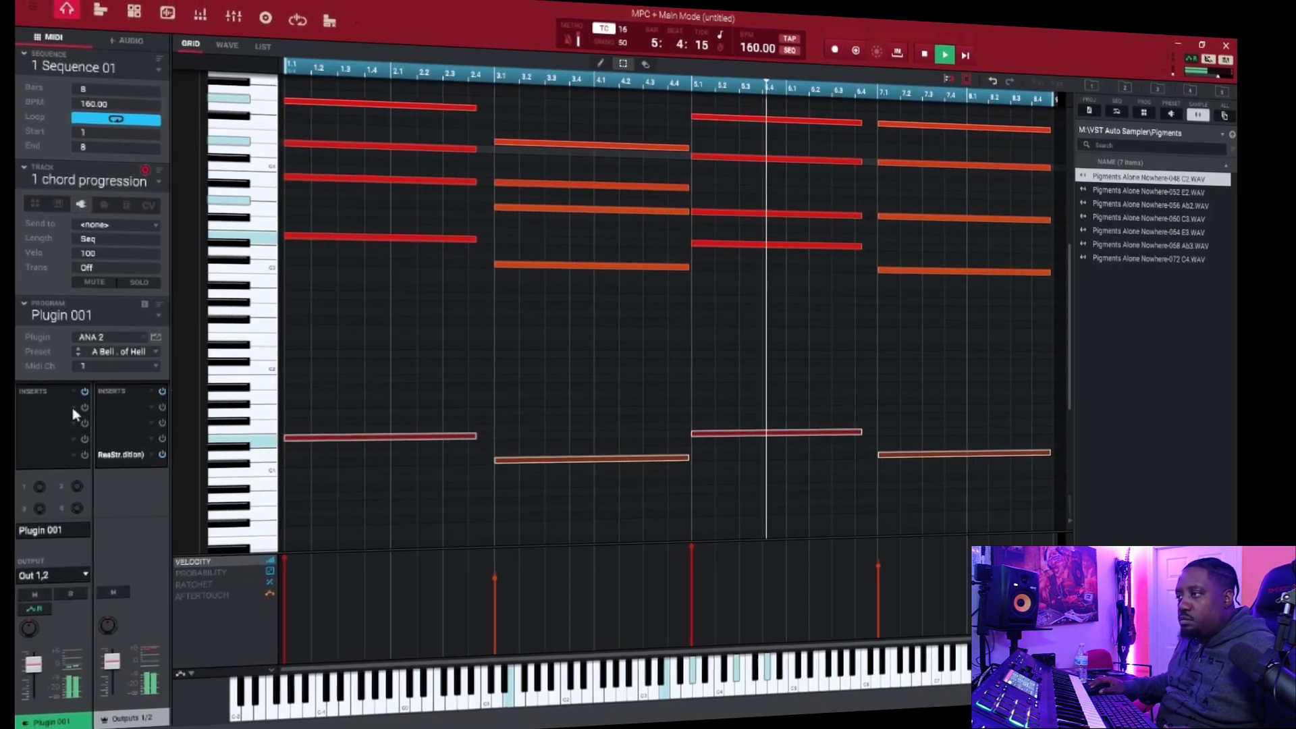
Step: Stop playback and switch from the chord progression to the unused third track
click(72, 408)
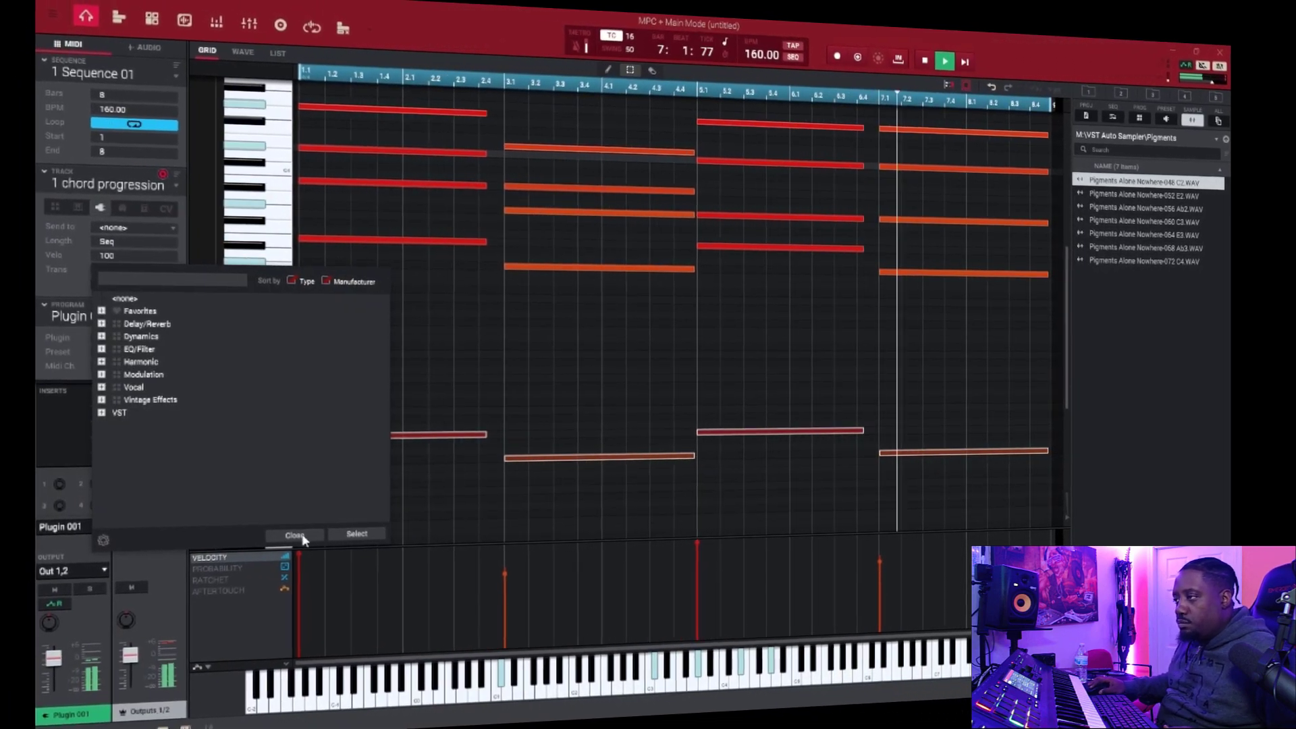
click(291, 536)
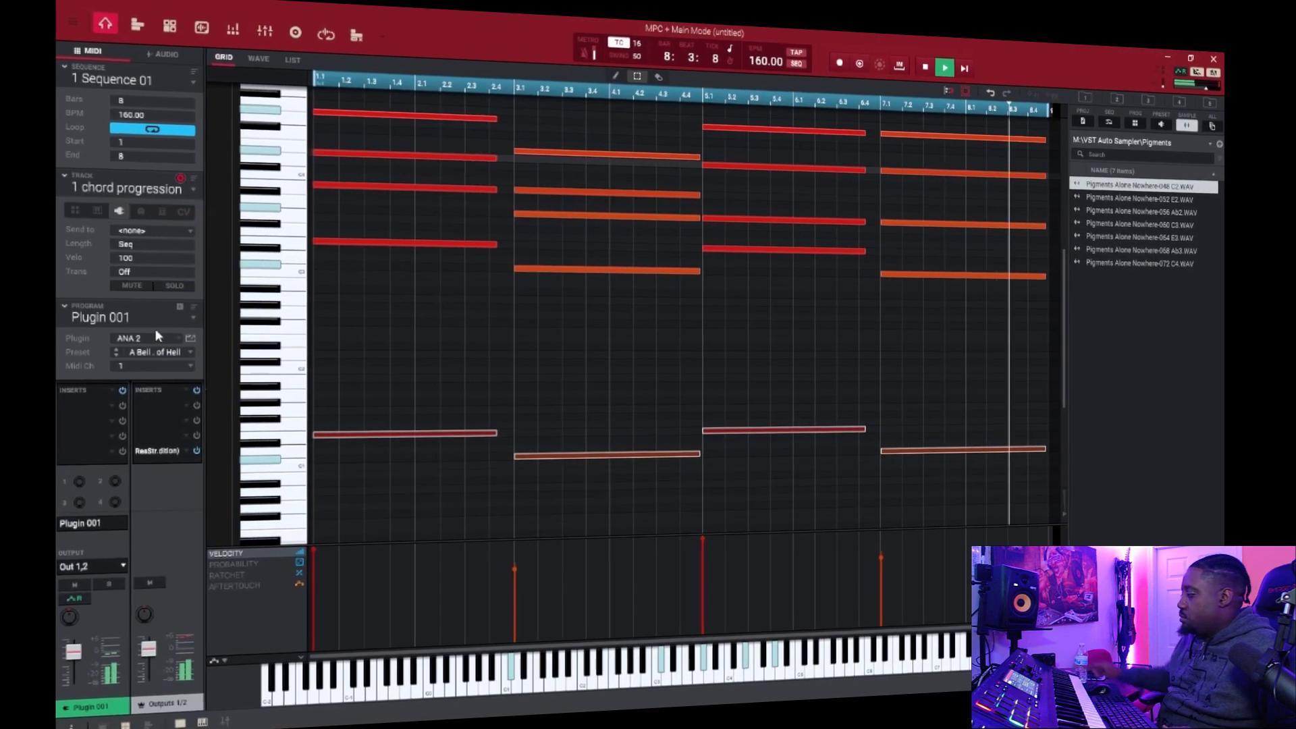
key(space)
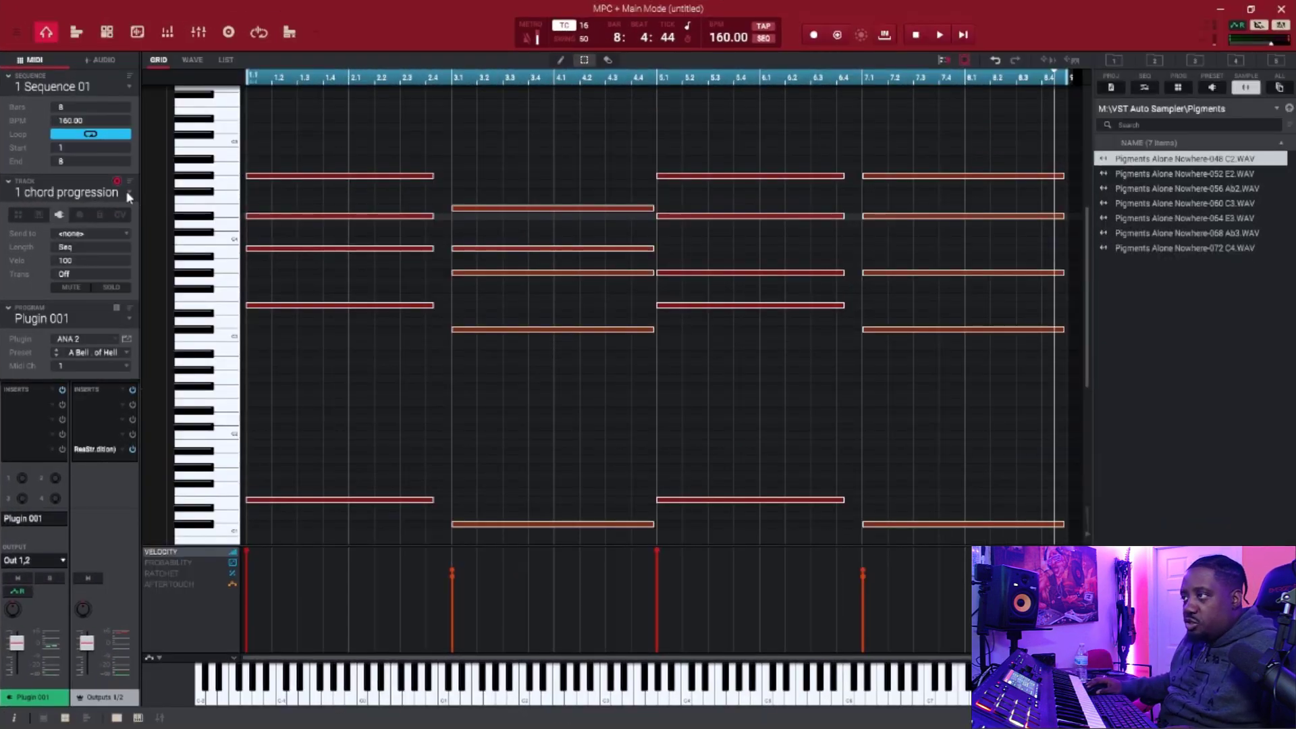
click(129, 193)
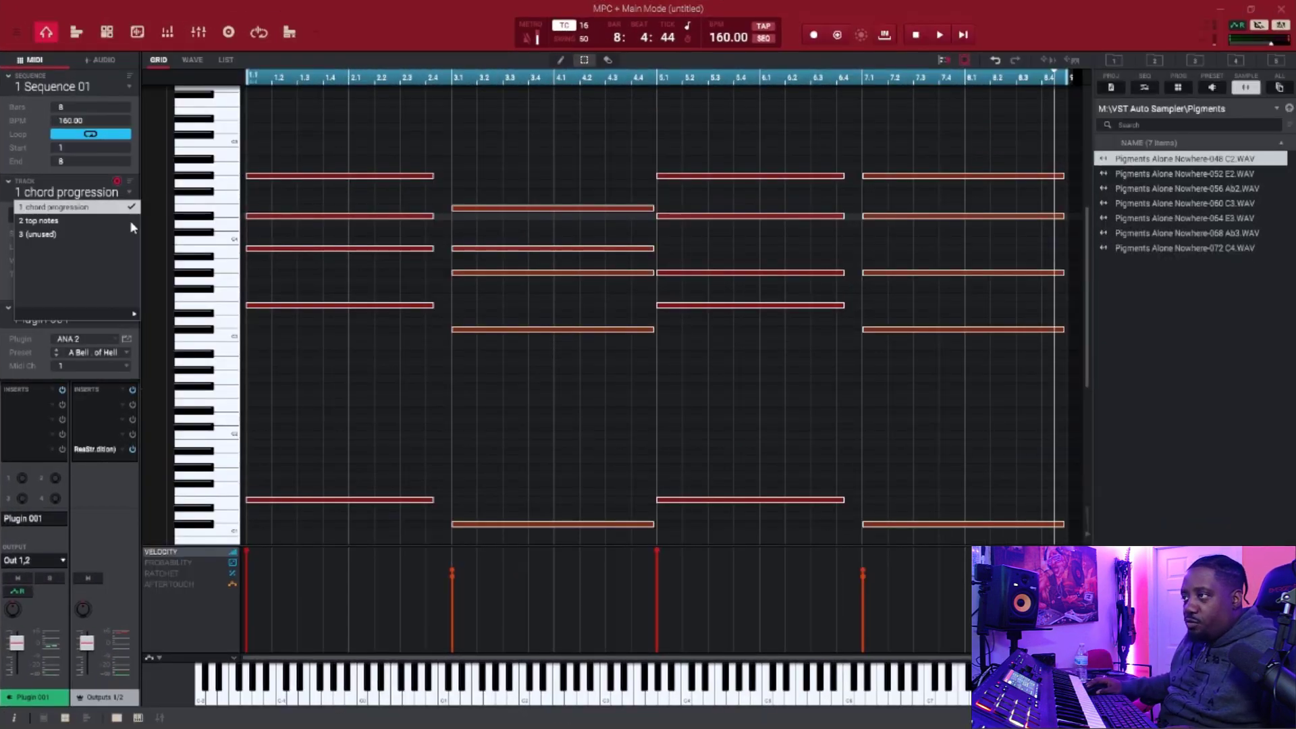
click(121, 234)
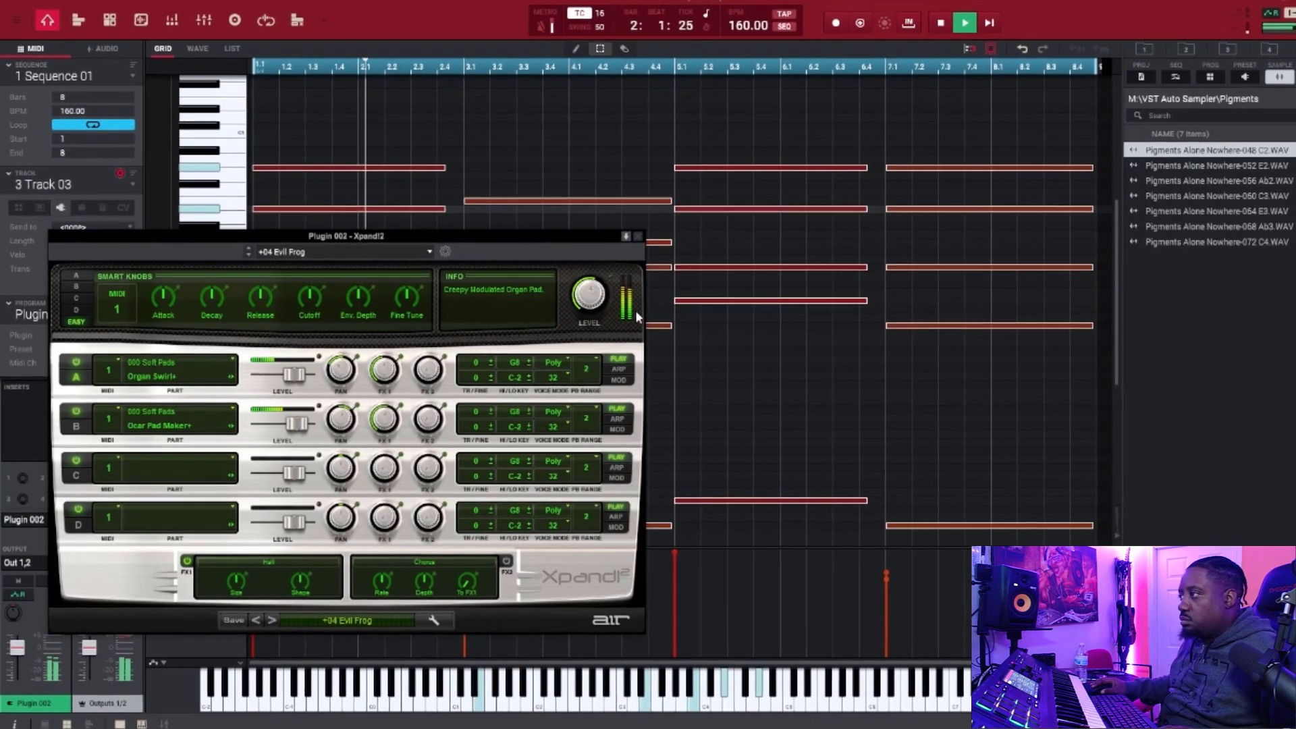
Step: Adjust the master level of the Xpand!2 Evil Frog patch to about -5.8 dB and close the plugin window
mouse_move(588, 296)
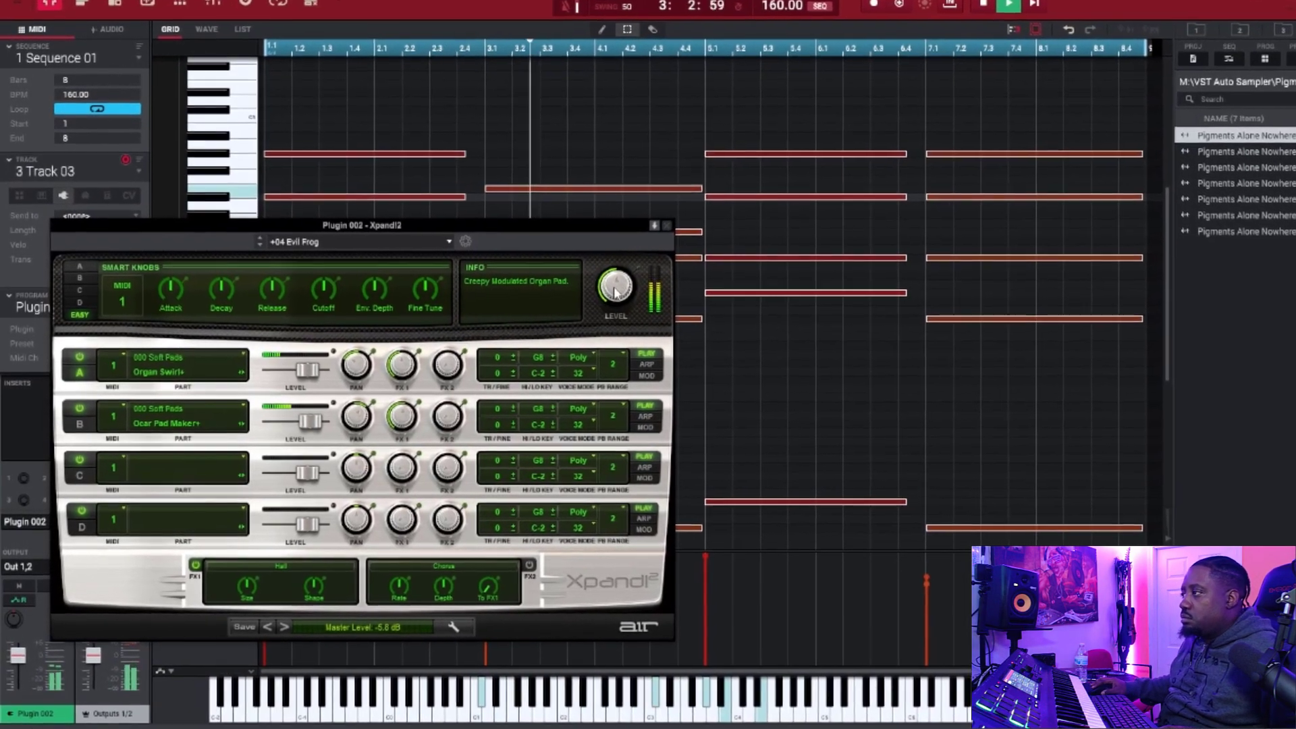
drag(616, 292, 615, 285)
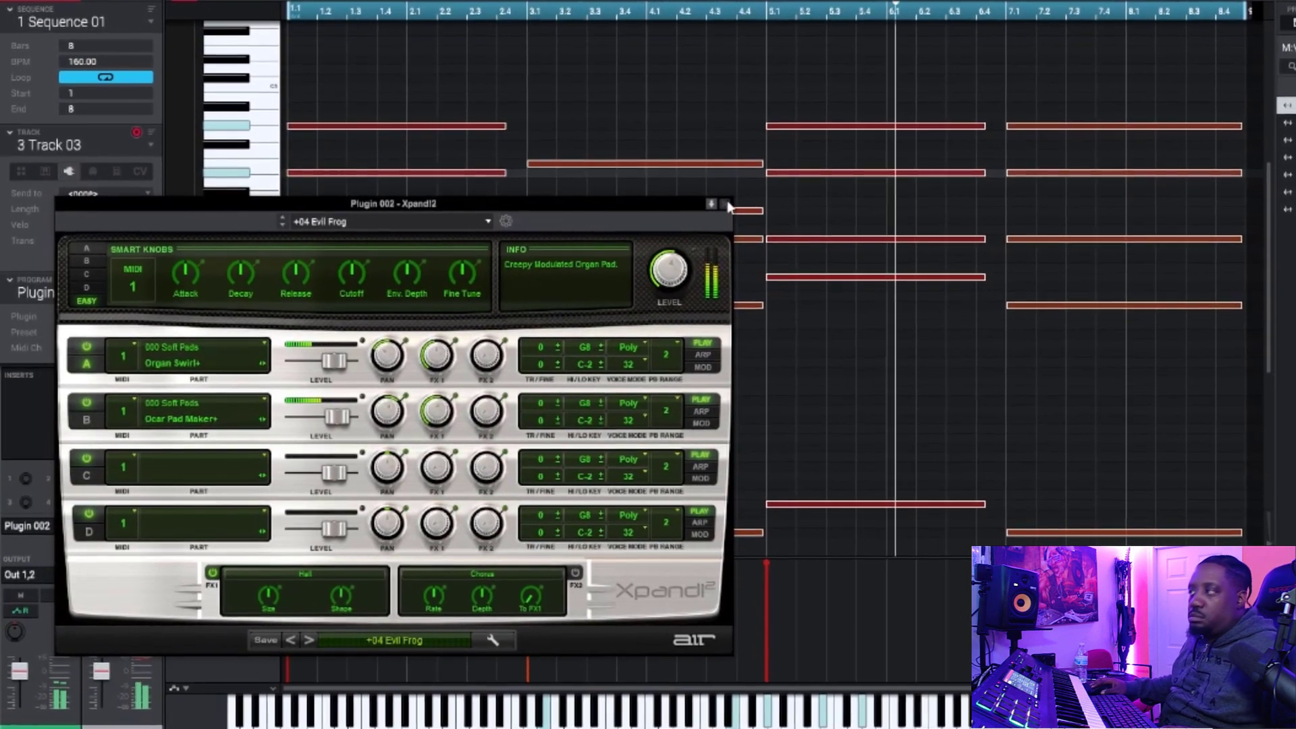
click(726, 203)
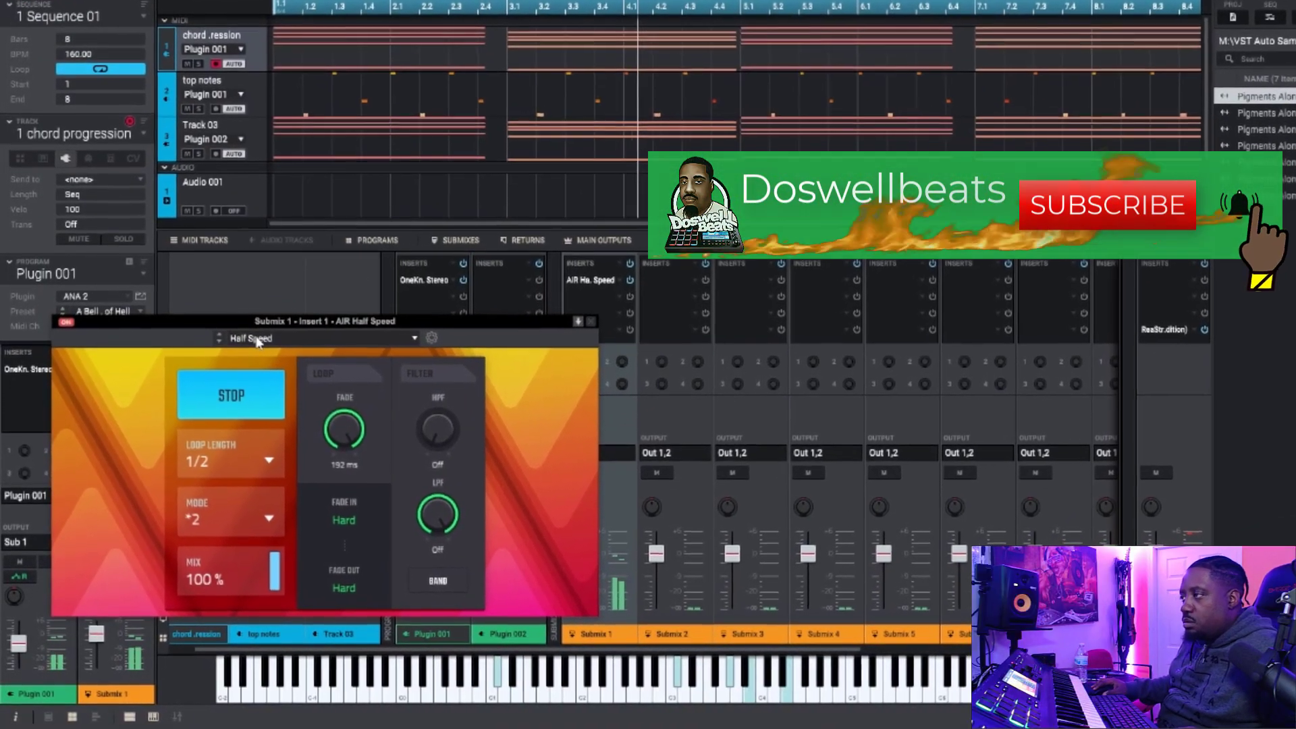
Step: Adjust the low-pass filter of the AIR Half Speed effect on Submix 1
drag(444, 495, 469, 503)
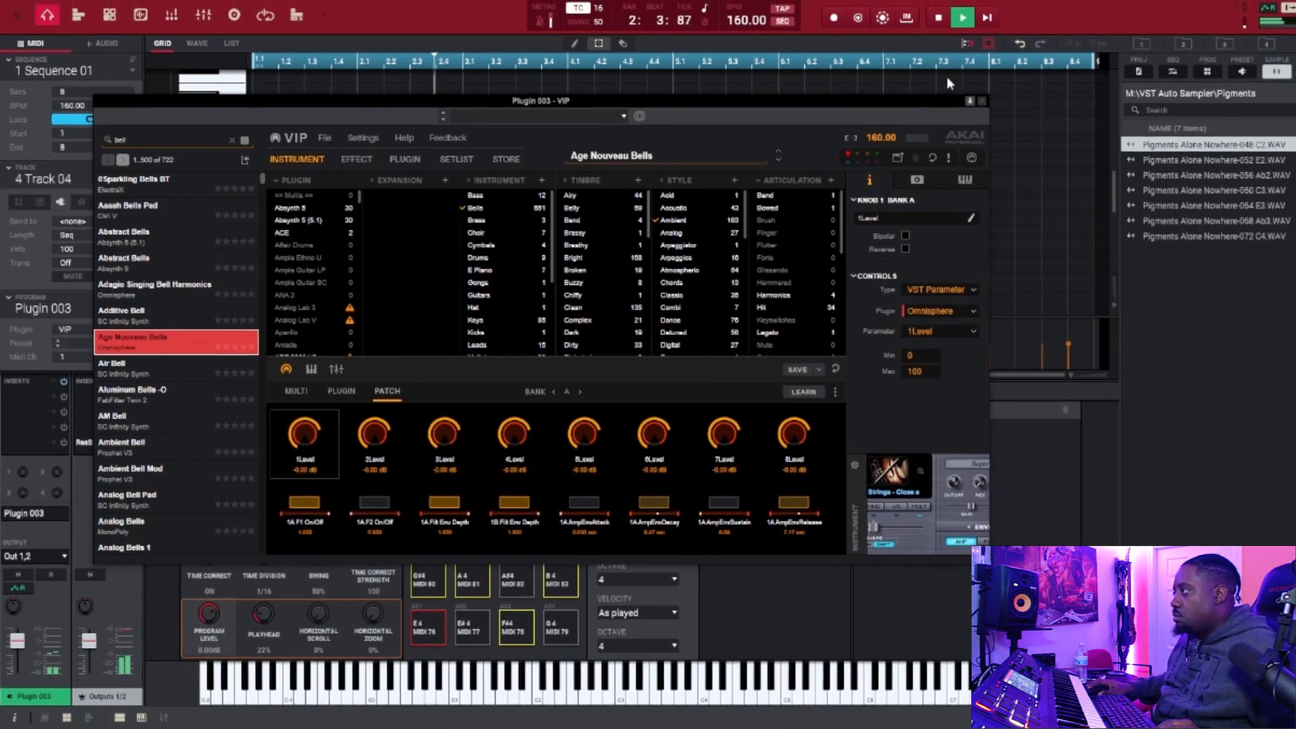
Step: Close the VIP window and slightly raise the velocity of the bell melody notes on Track 04
click(967, 110)
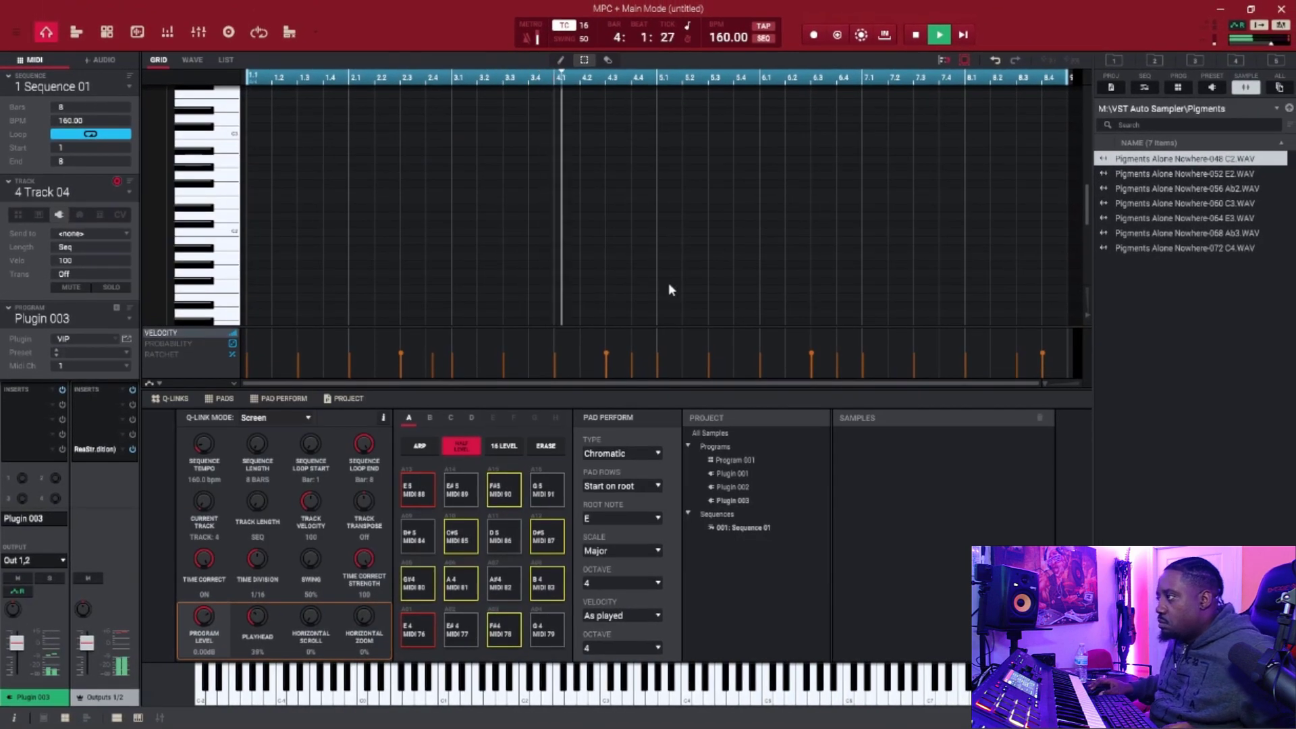
scroll(670, 205, up, 3)
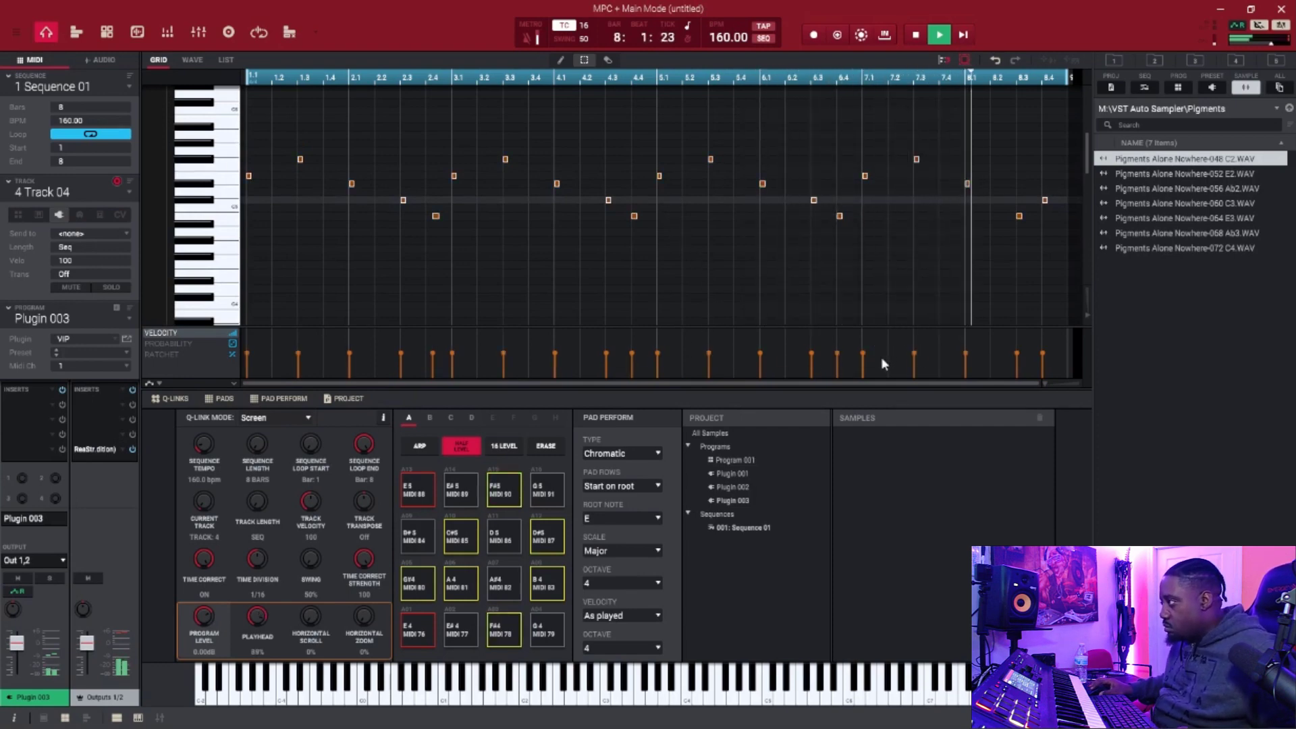
drag(863, 358, 866, 351)
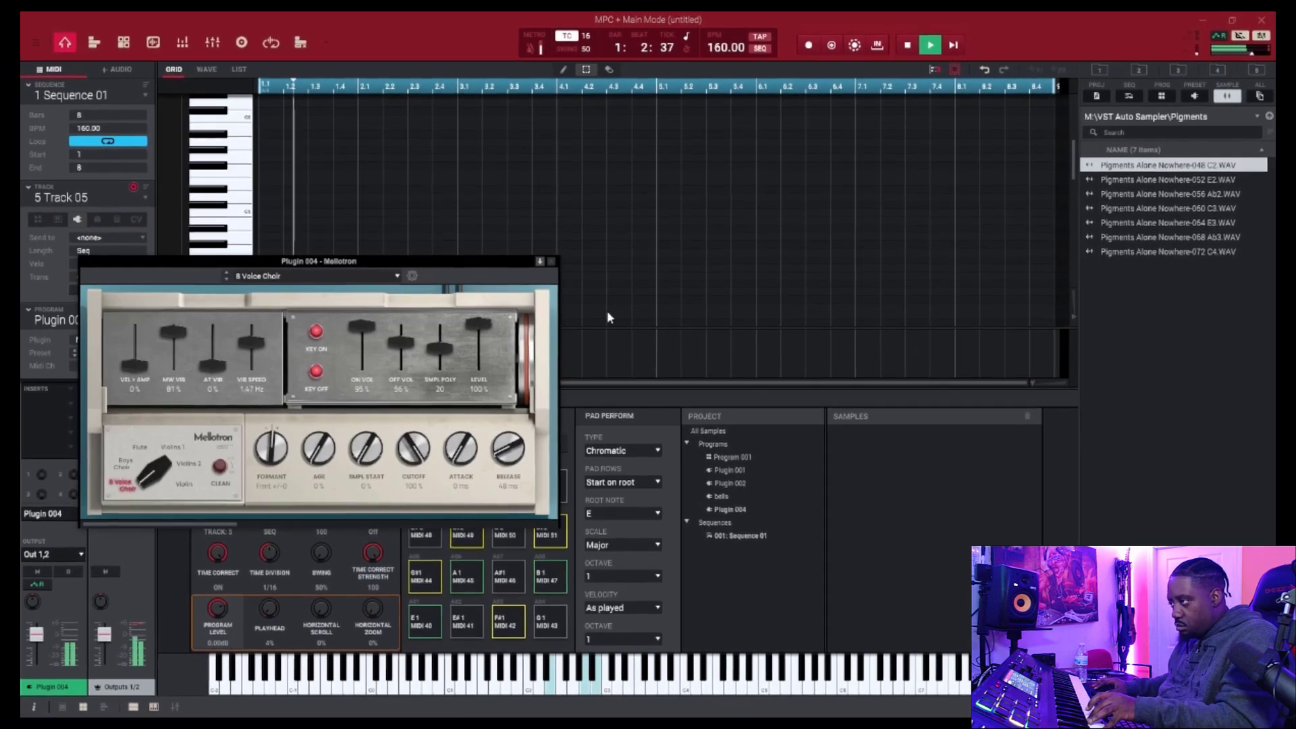
Step: Set the Mellotron 8 Voice Choir's level to 75% and close its plugin window
drag(479, 327, 481, 361)
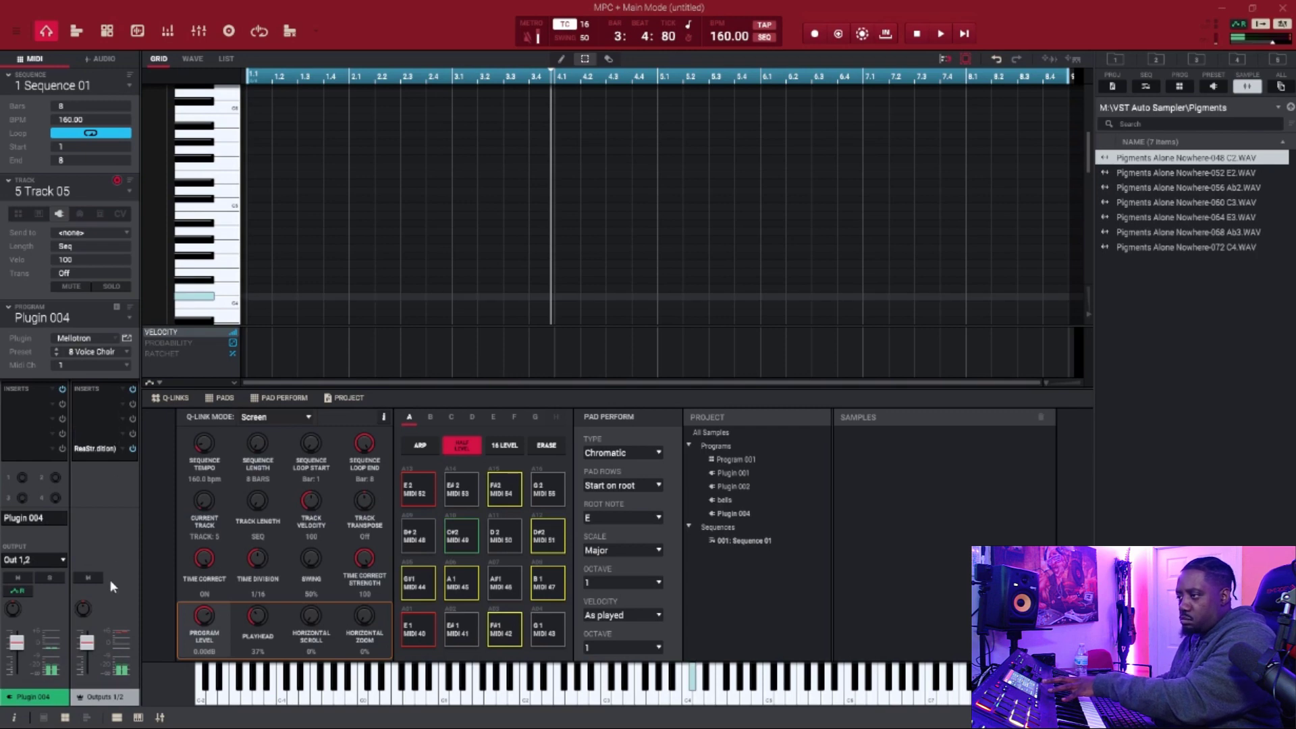
click(126, 338)
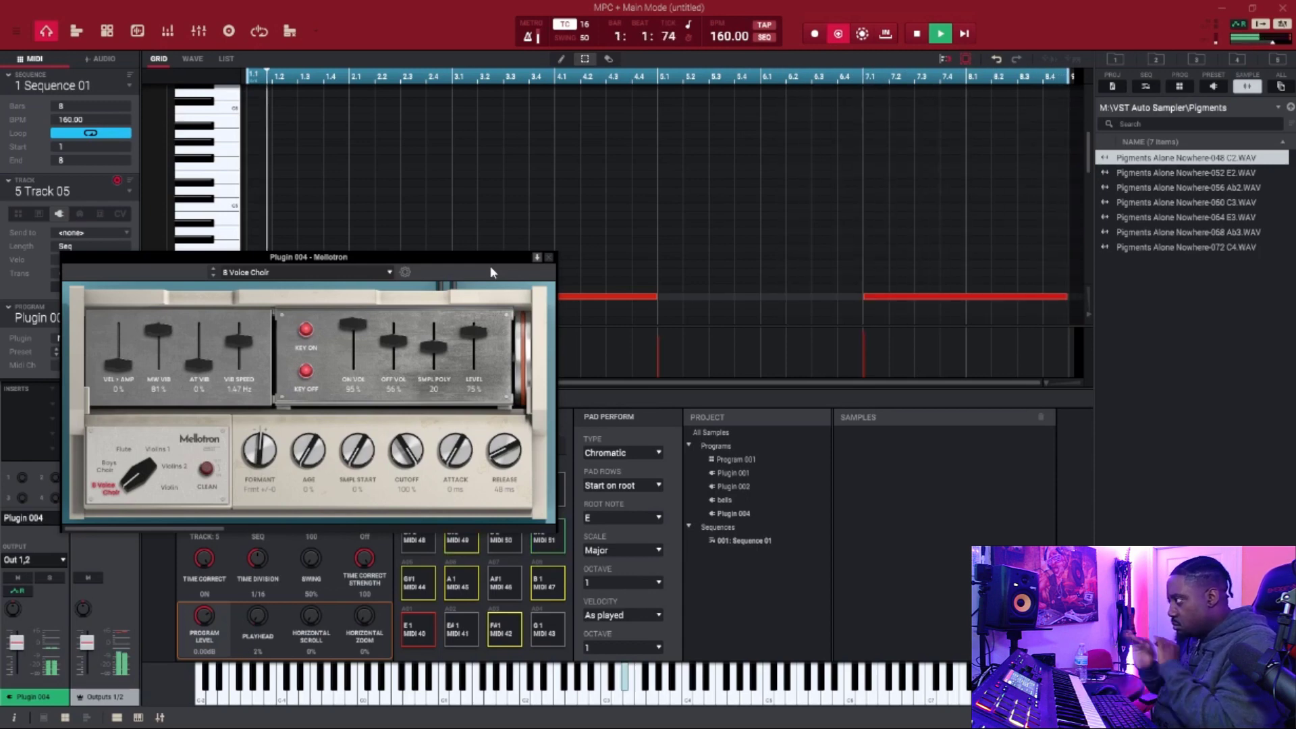
scroll(700, 165, down, 3)
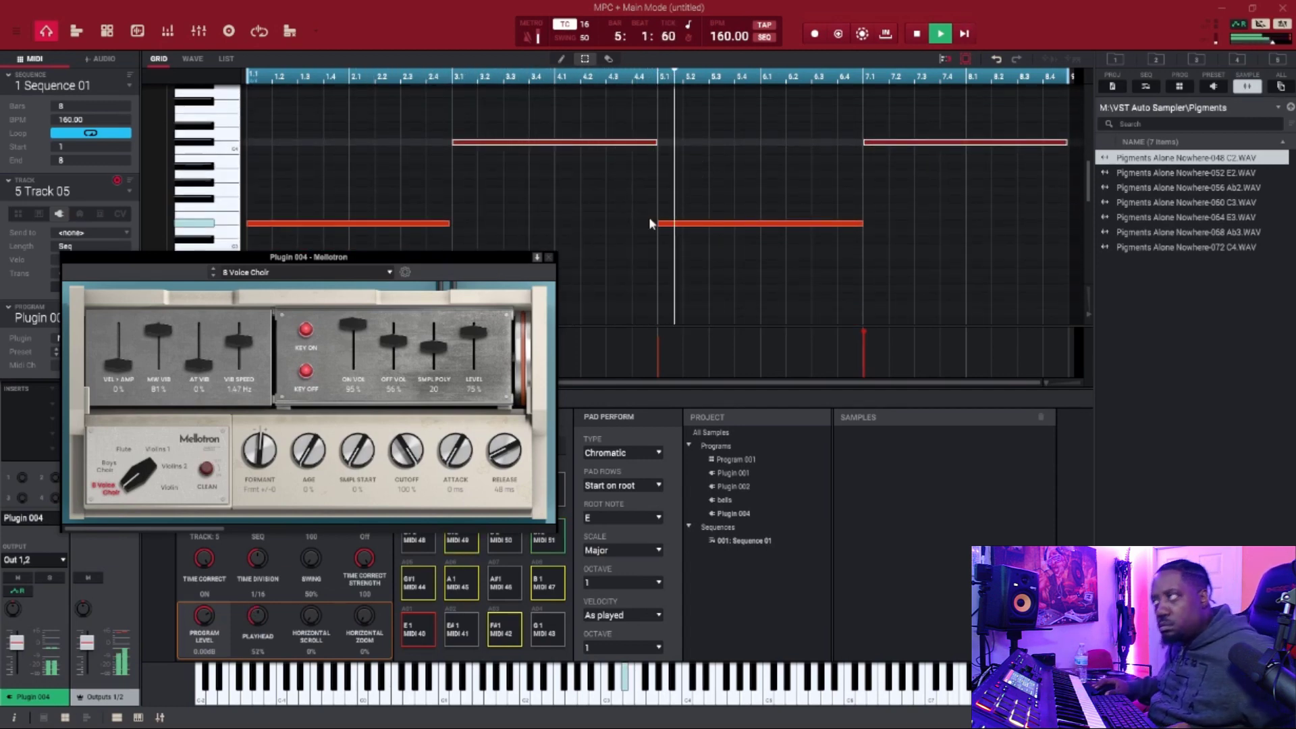
click(548, 257)
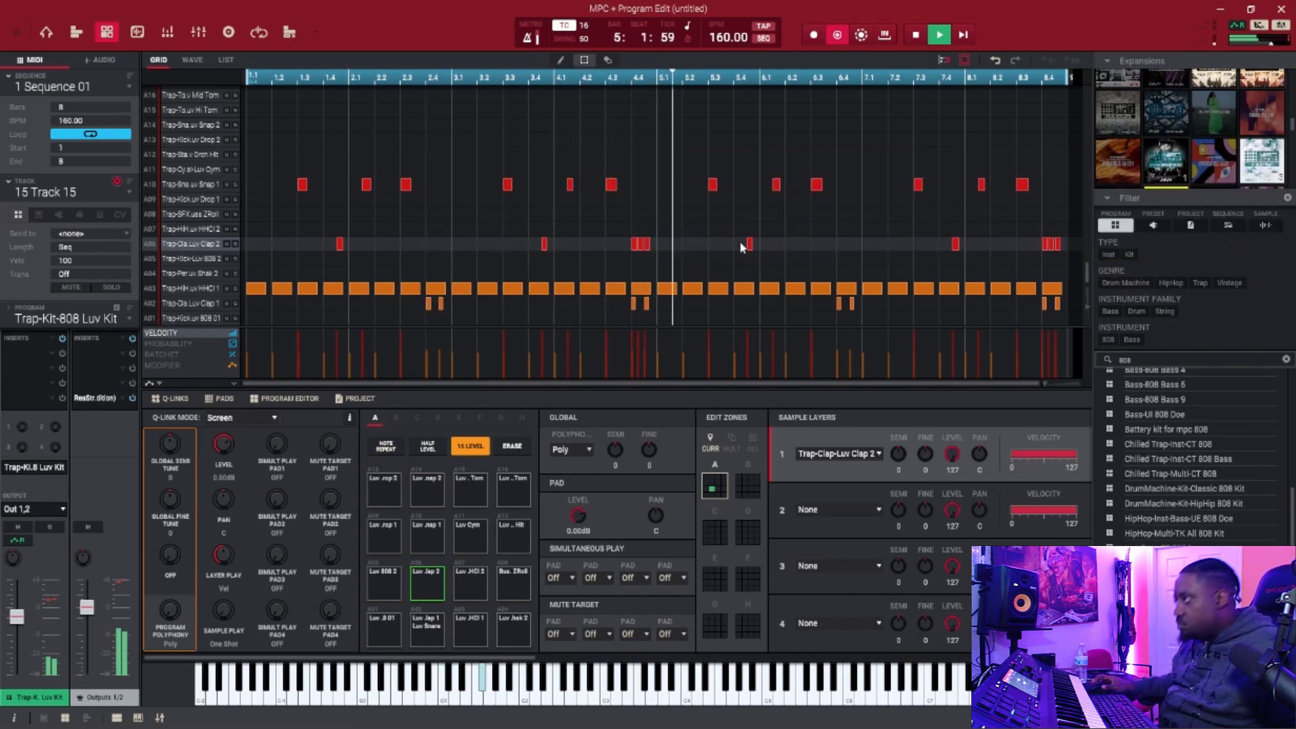
Step: Draw a rising velocity ramp over the Luv Clap 2 roll at the end of bar 4, undoing the last two edits
click(560, 59)
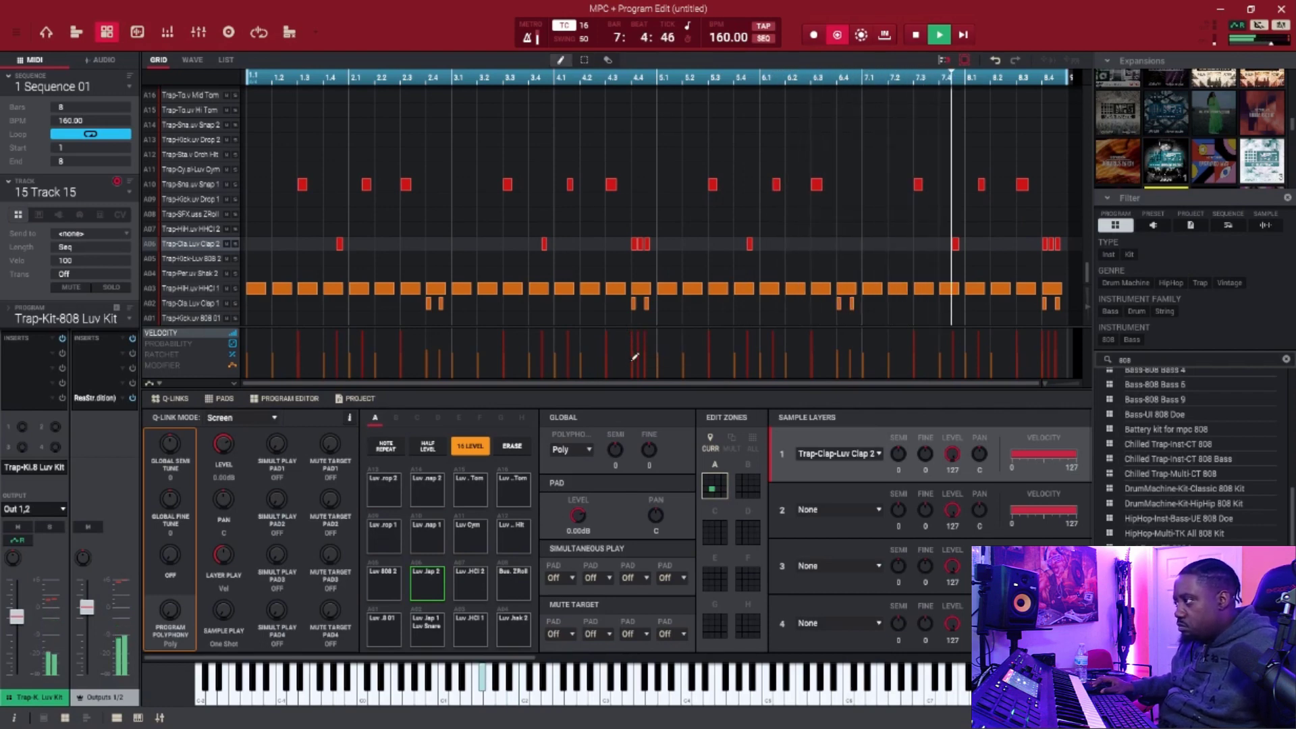
drag(635, 356, 666, 335)
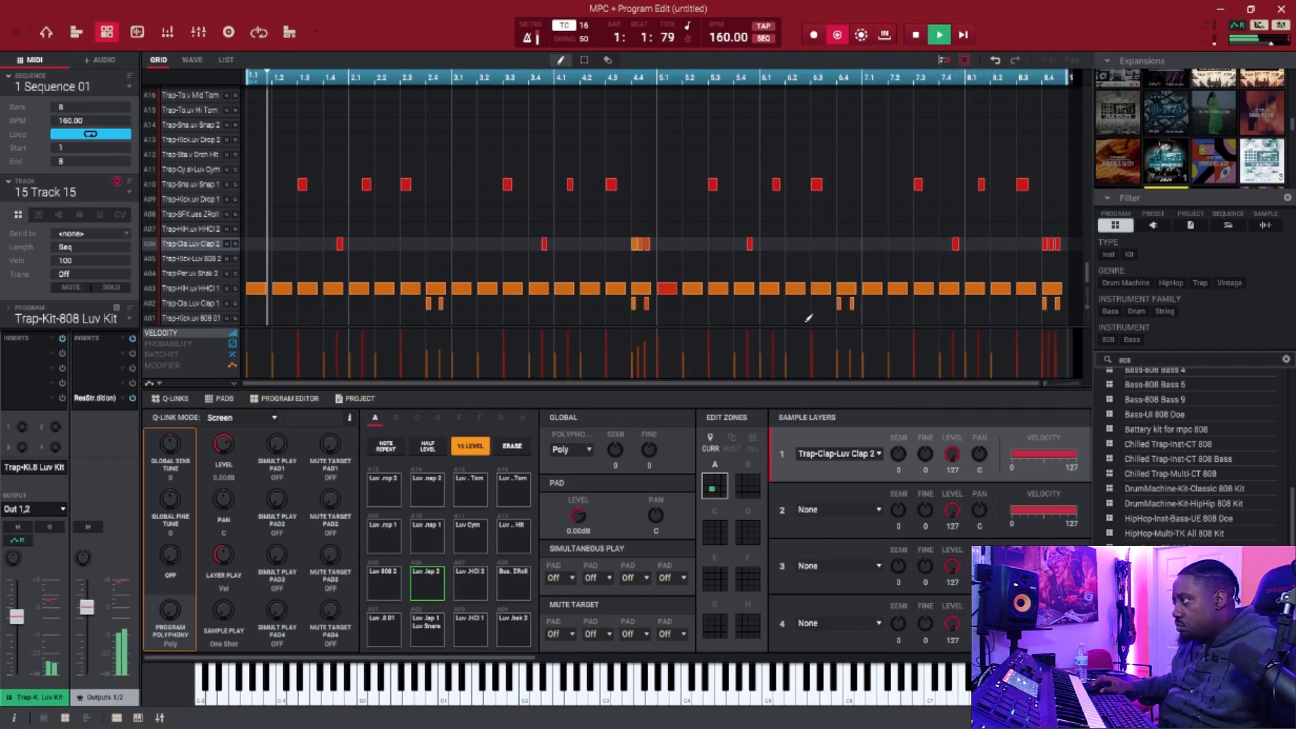
key(ctrl+z)
key(ctrl+z)
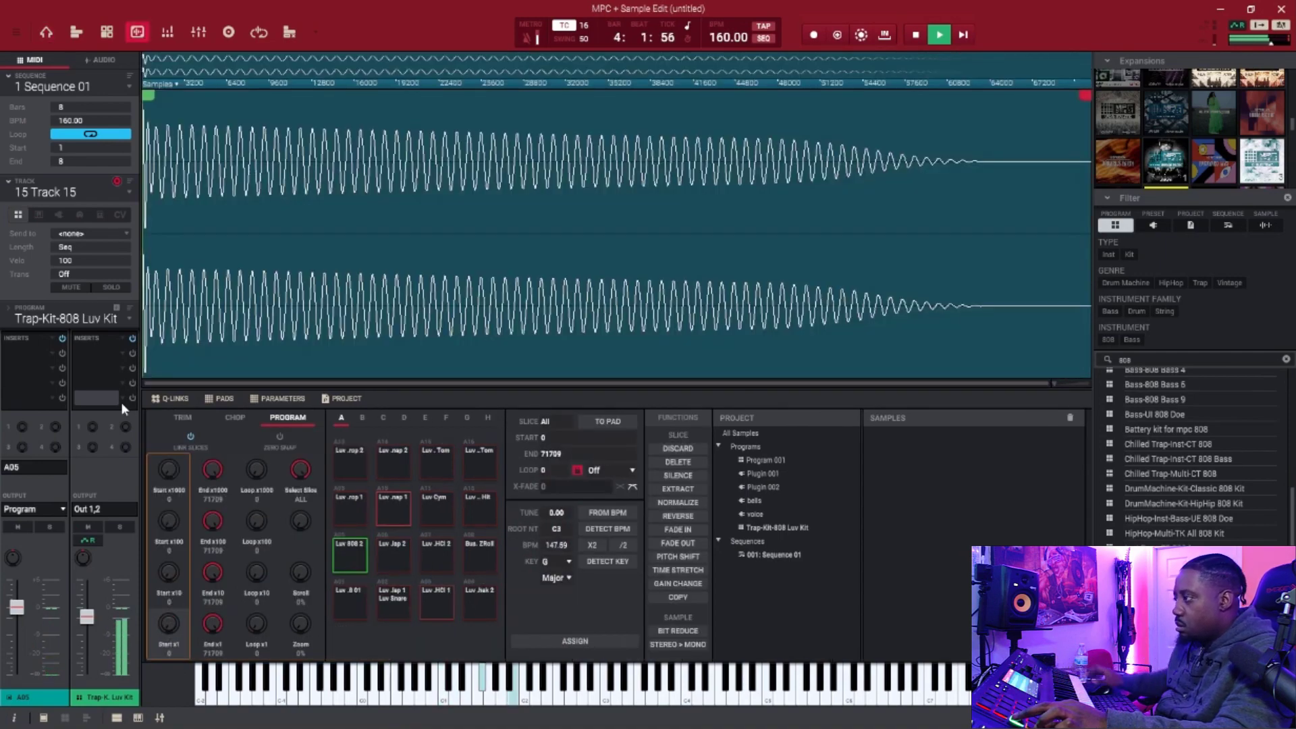
Step: Normalize the Luv 808 2 sample on pad A05 and boost it with two gain changes, the first of 2
click(676, 504)
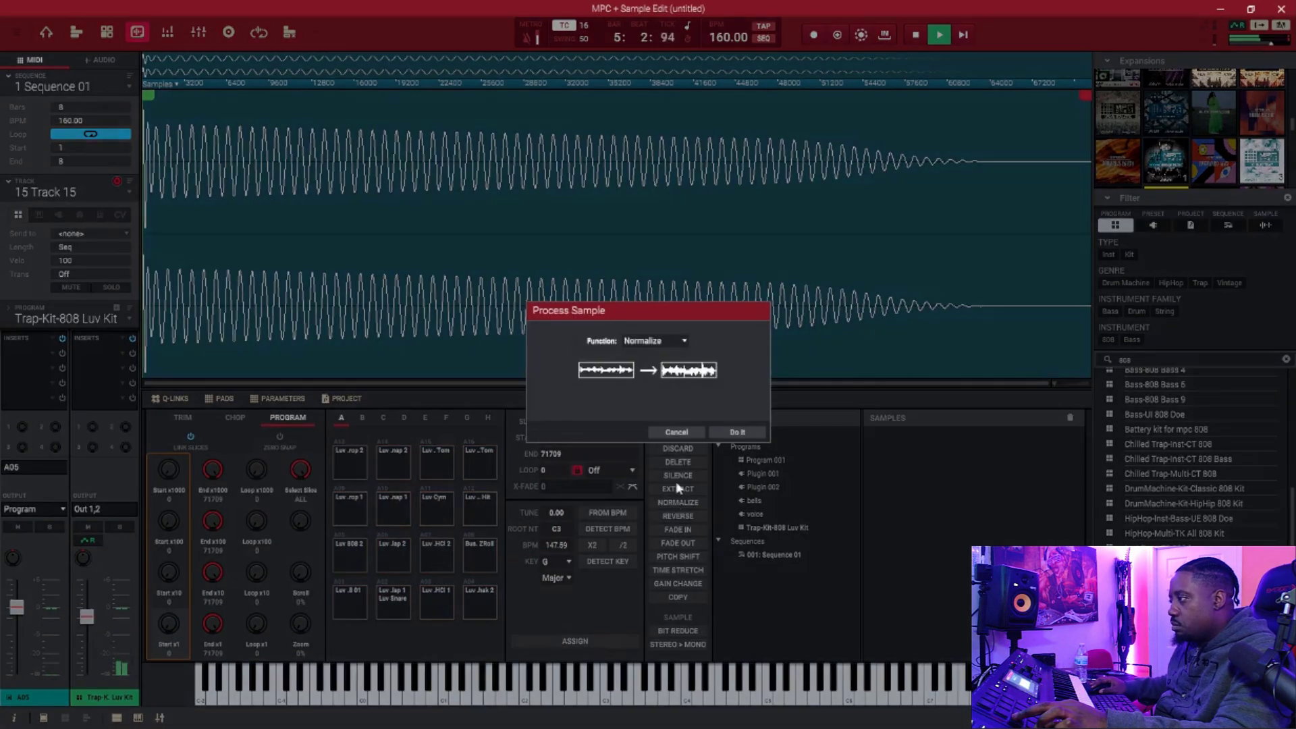
click(736, 433)
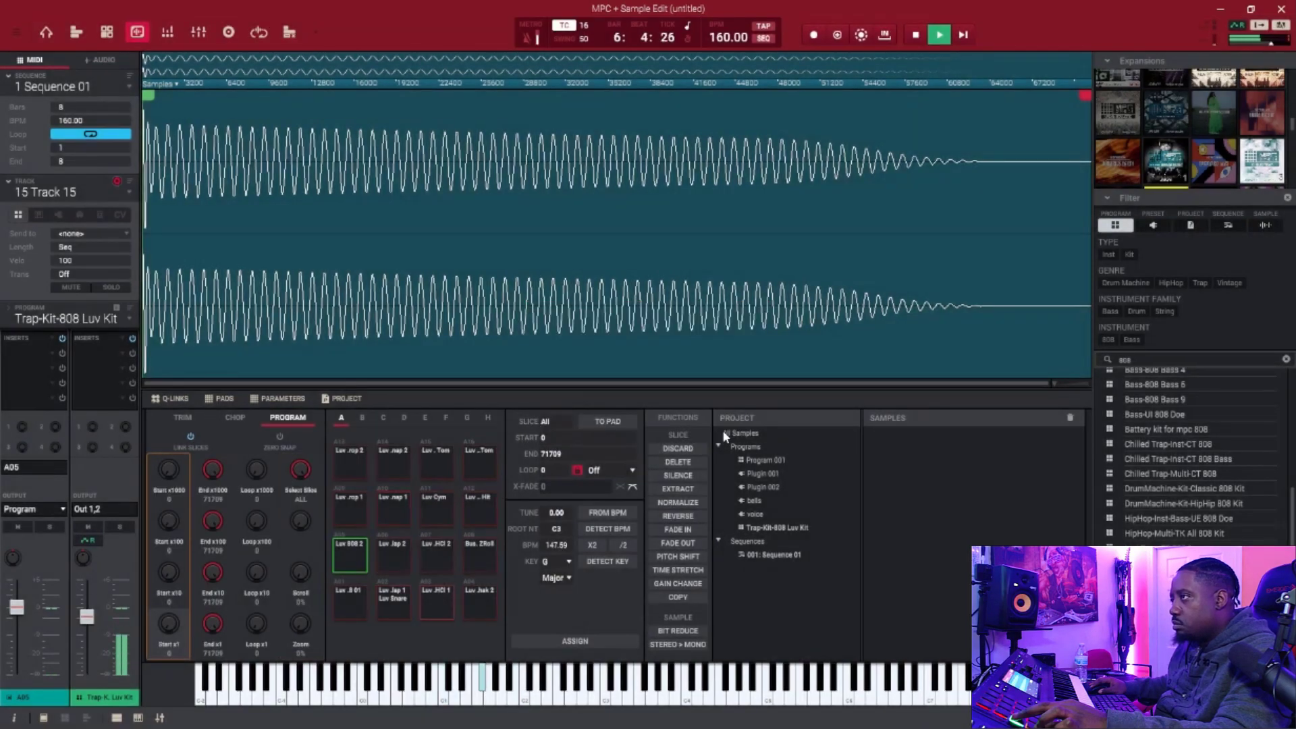
click(682, 585)
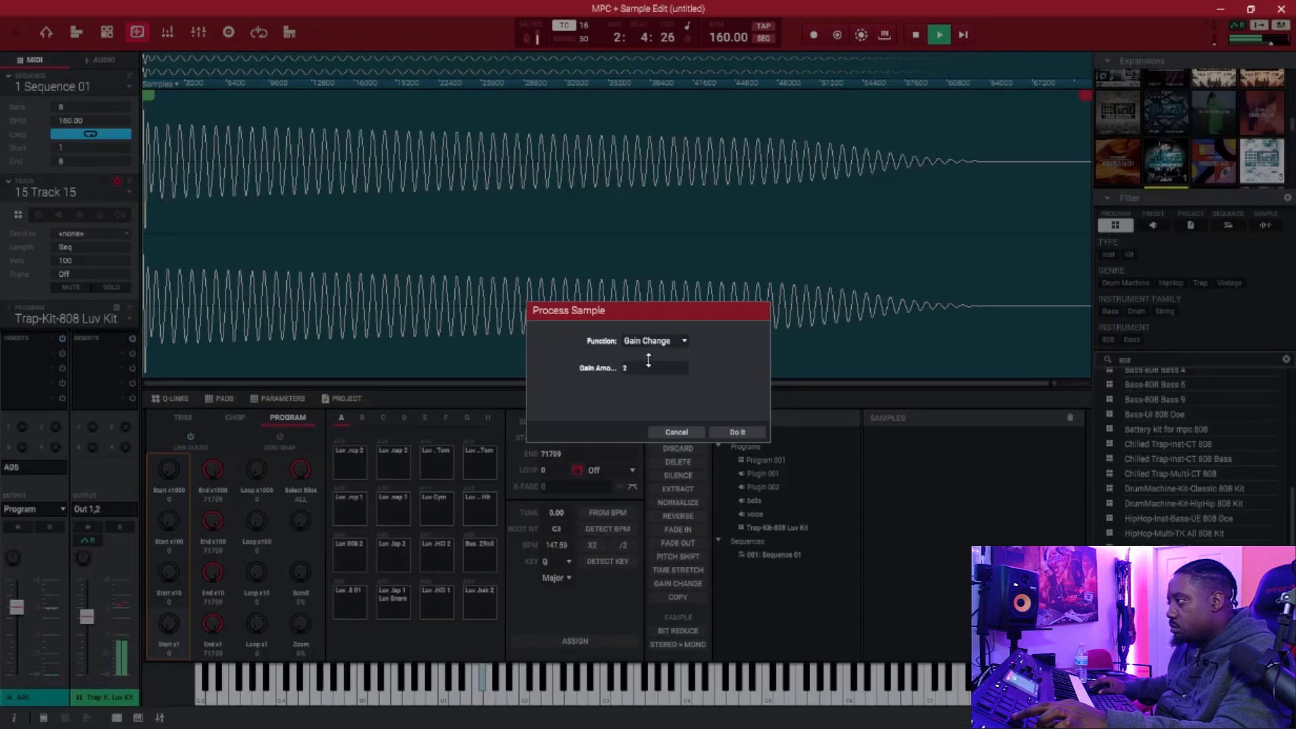
click(748, 432)
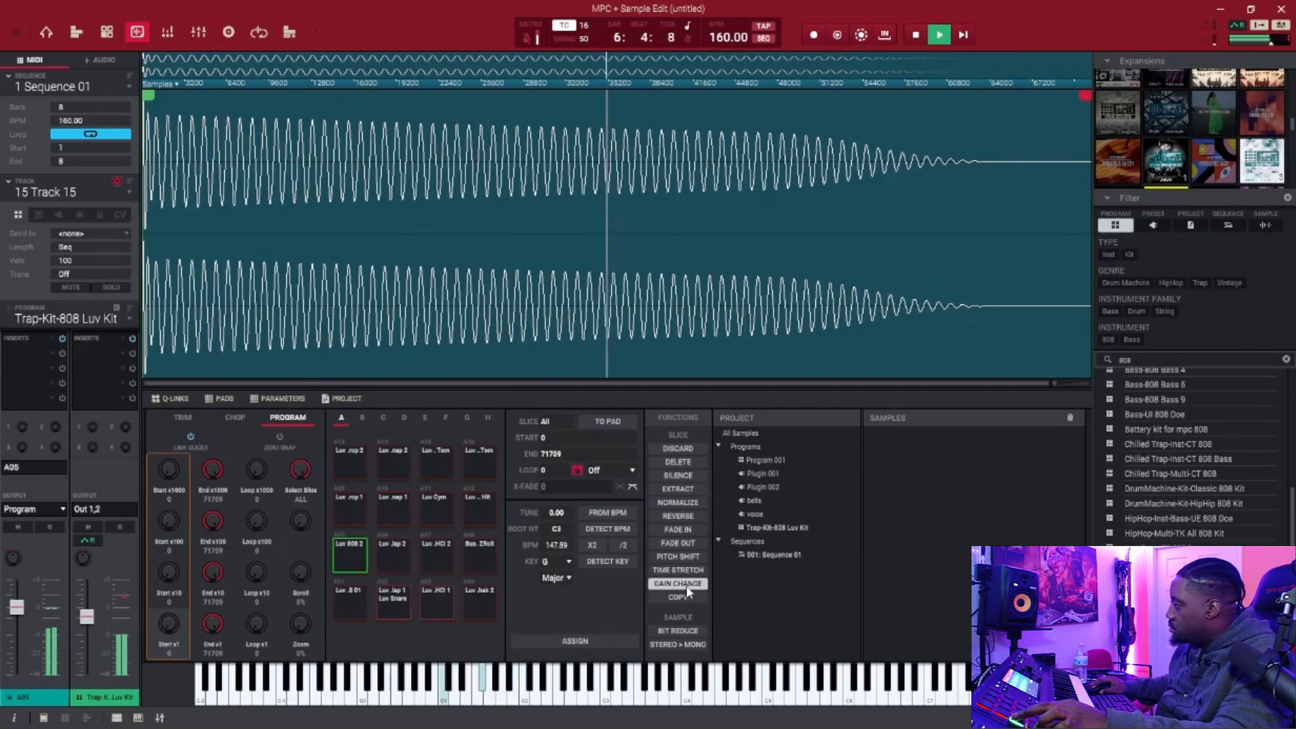
click(686, 584)
click(736, 432)
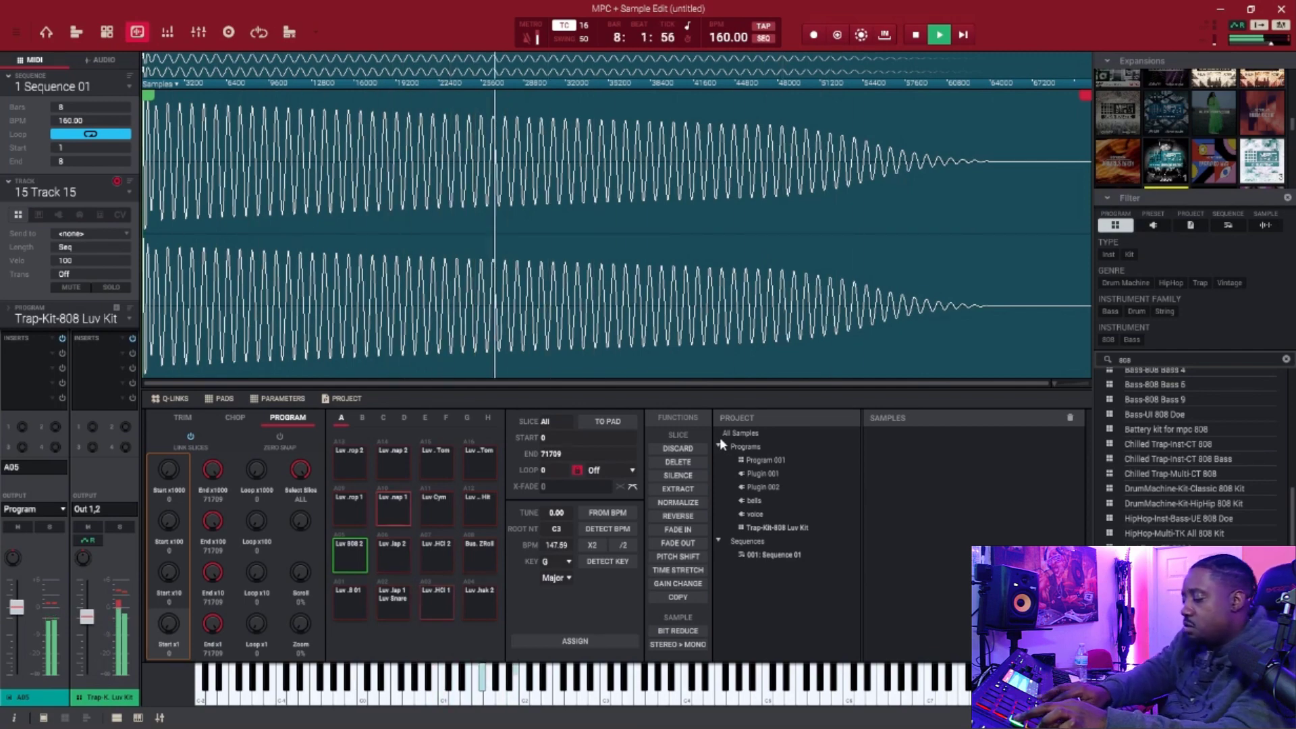
Step: Return to the main view, add Little Clipper to the first insert slot of pad A05, and open its window clear of the note grid
key(Home)
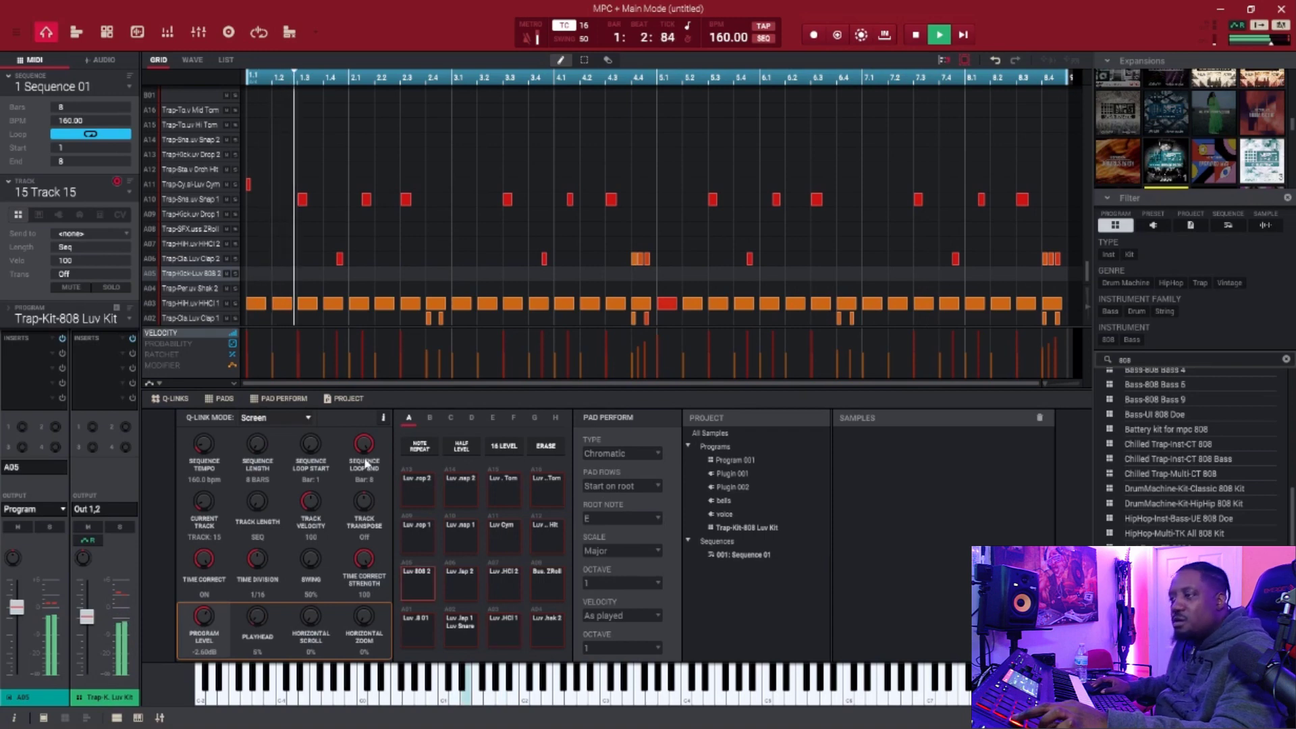
click(49, 353)
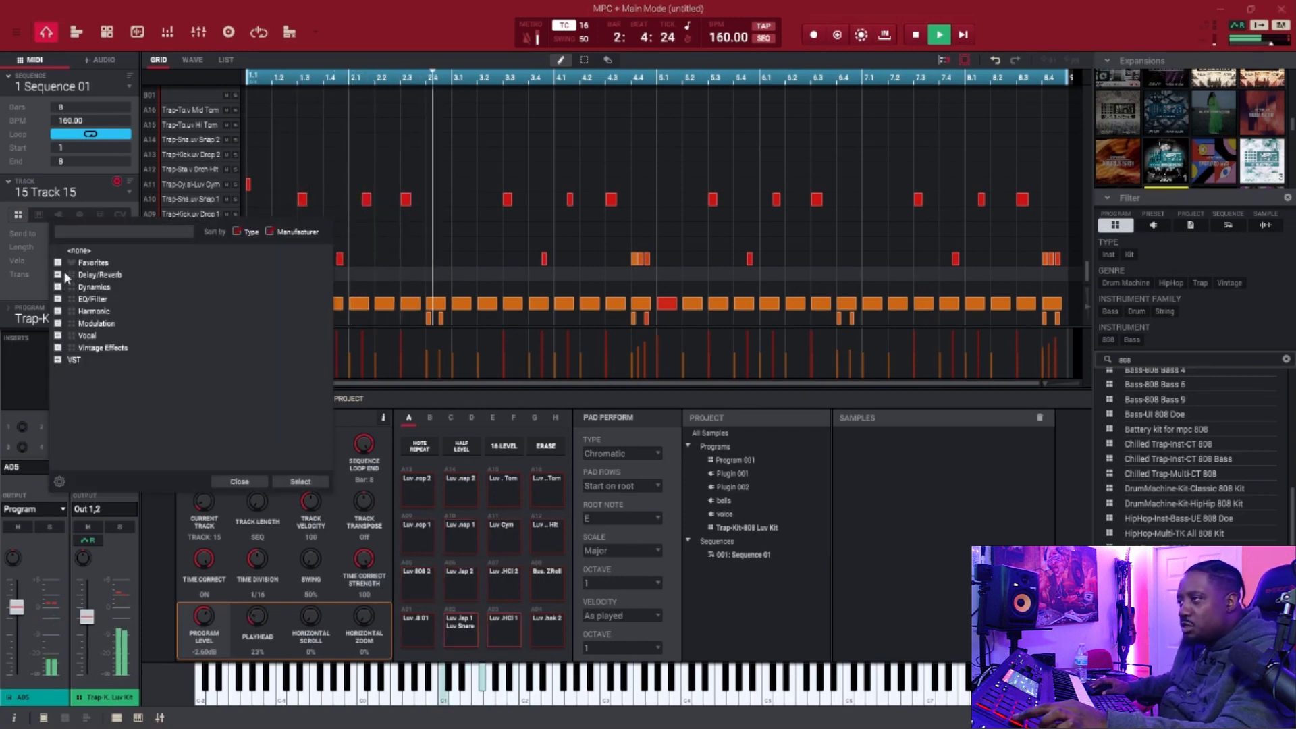
click(53, 360)
scroll(81, 384, down, 5)
scroll(81, 384, down, 10)
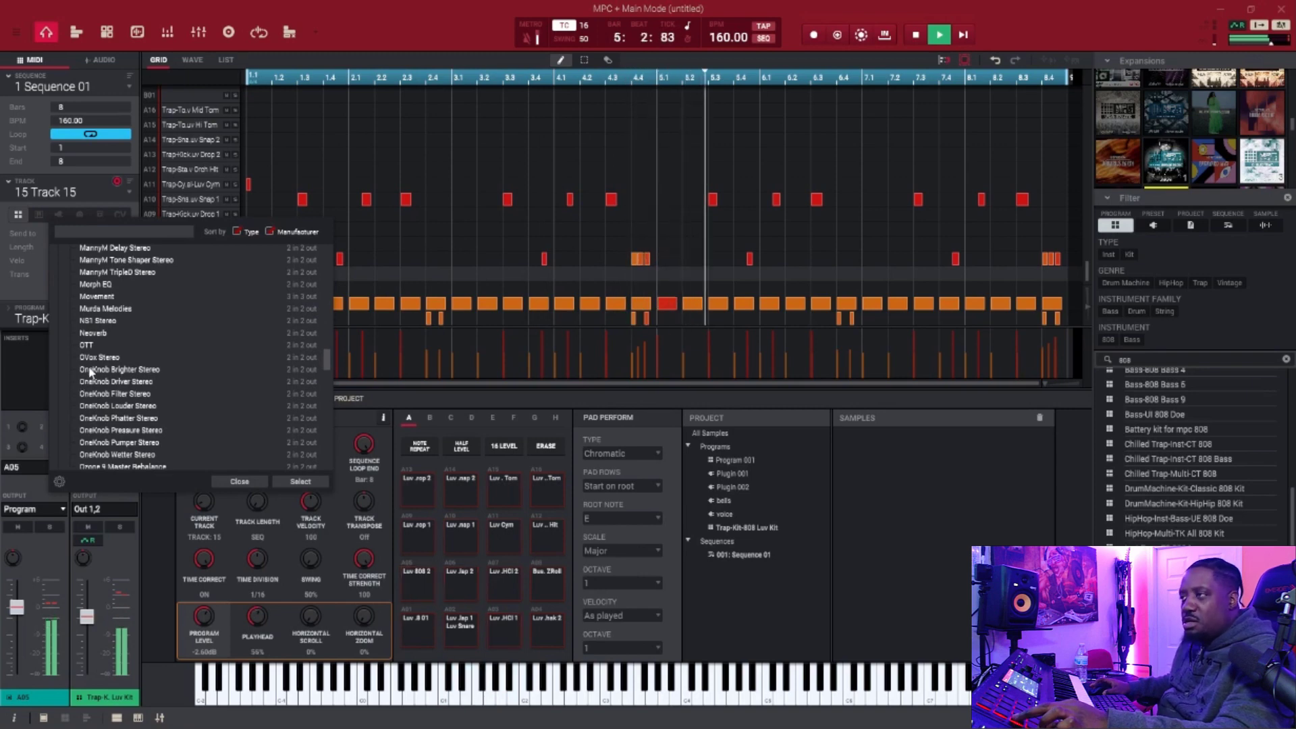
scroll(87, 368, up, 5)
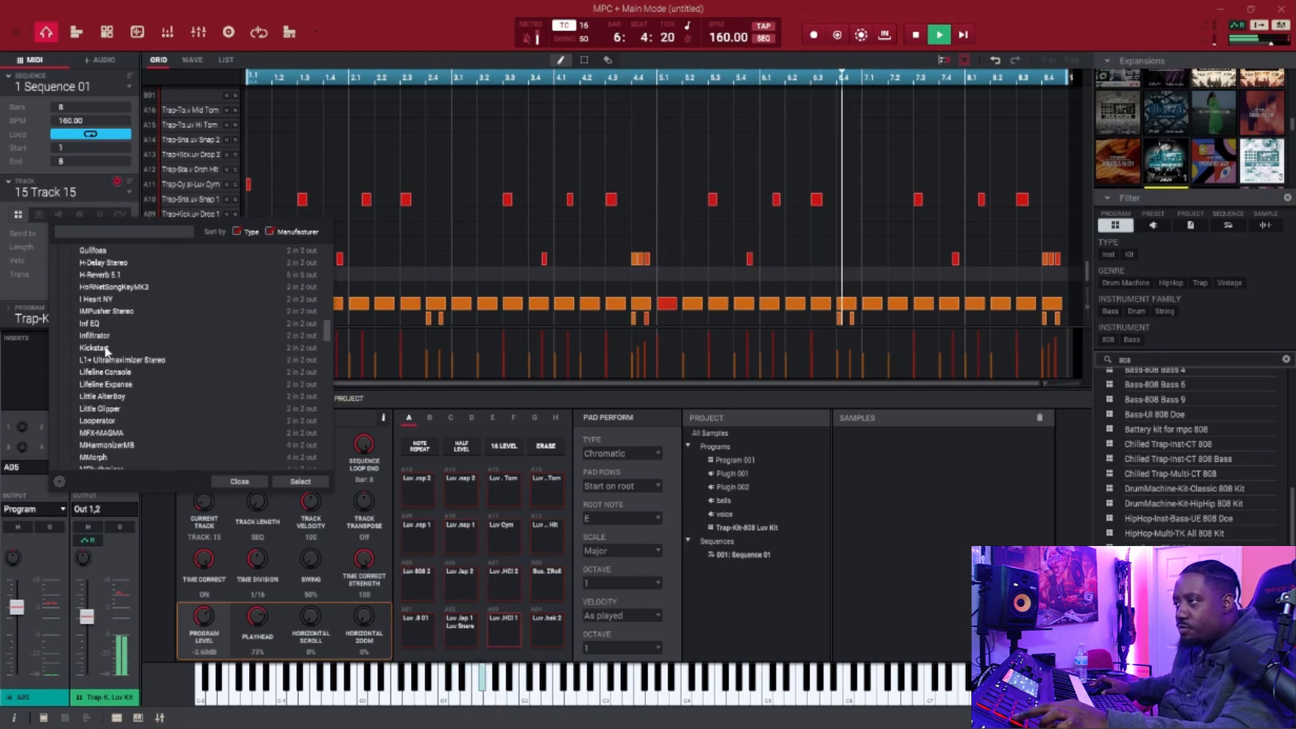
double_click(105, 409)
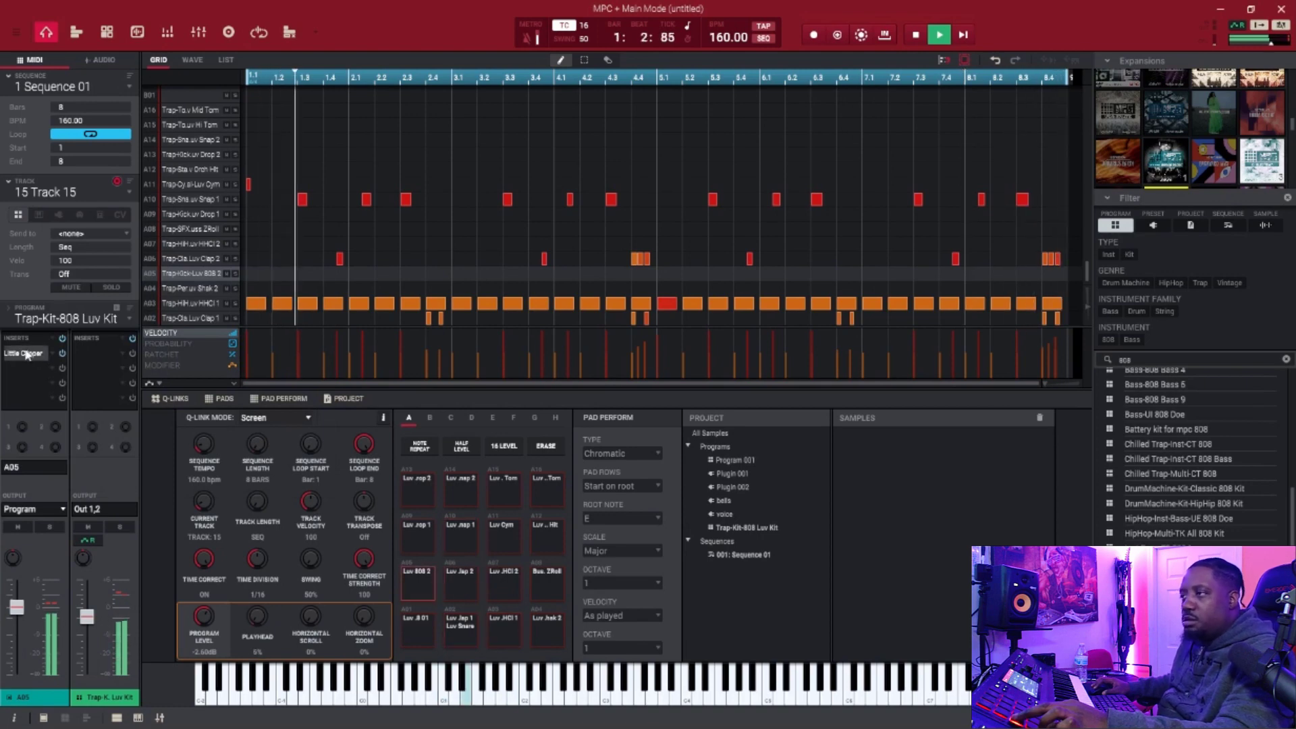
click(26, 354)
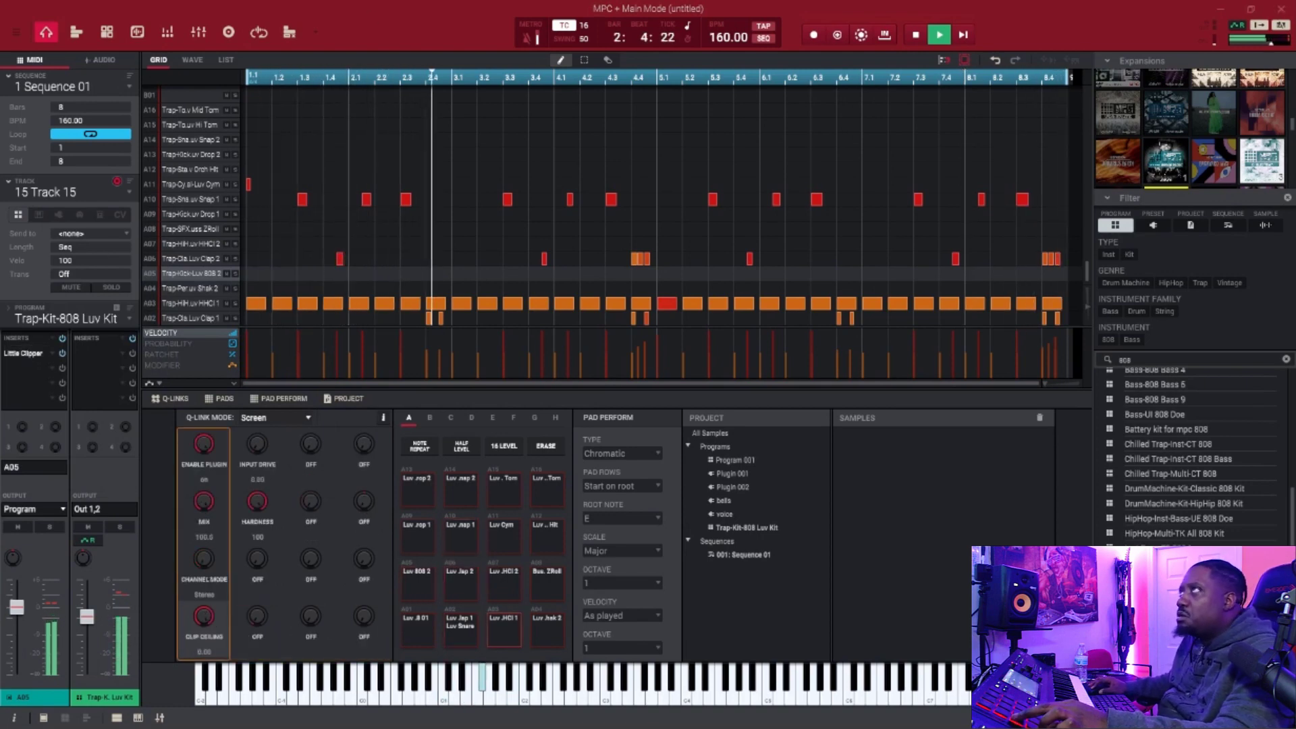
drag(398, 81, 357, 354)
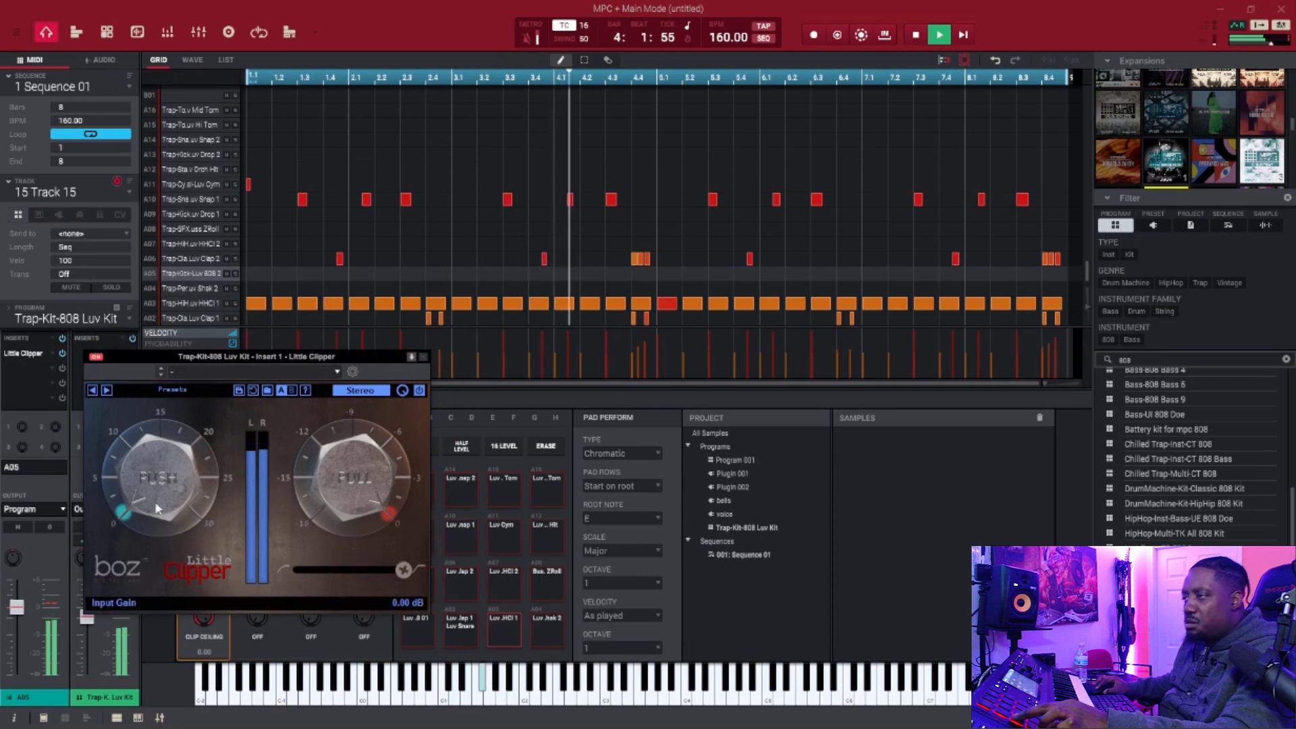
Step: Set Little Clipper's input gain to 3.72 dB and its ceiling to -0.93 dB, and close the plugin window
drag(156, 508, 164, 444)
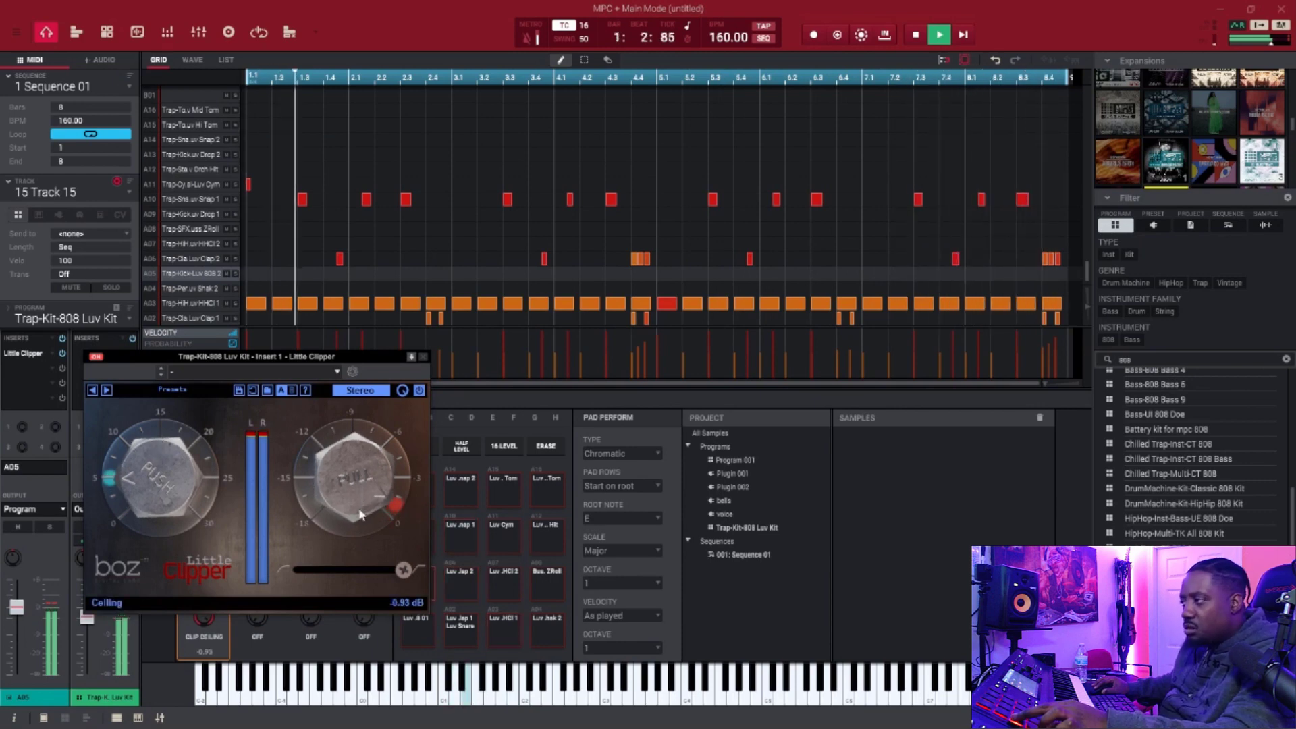
drag(164, 451, 135, 483)
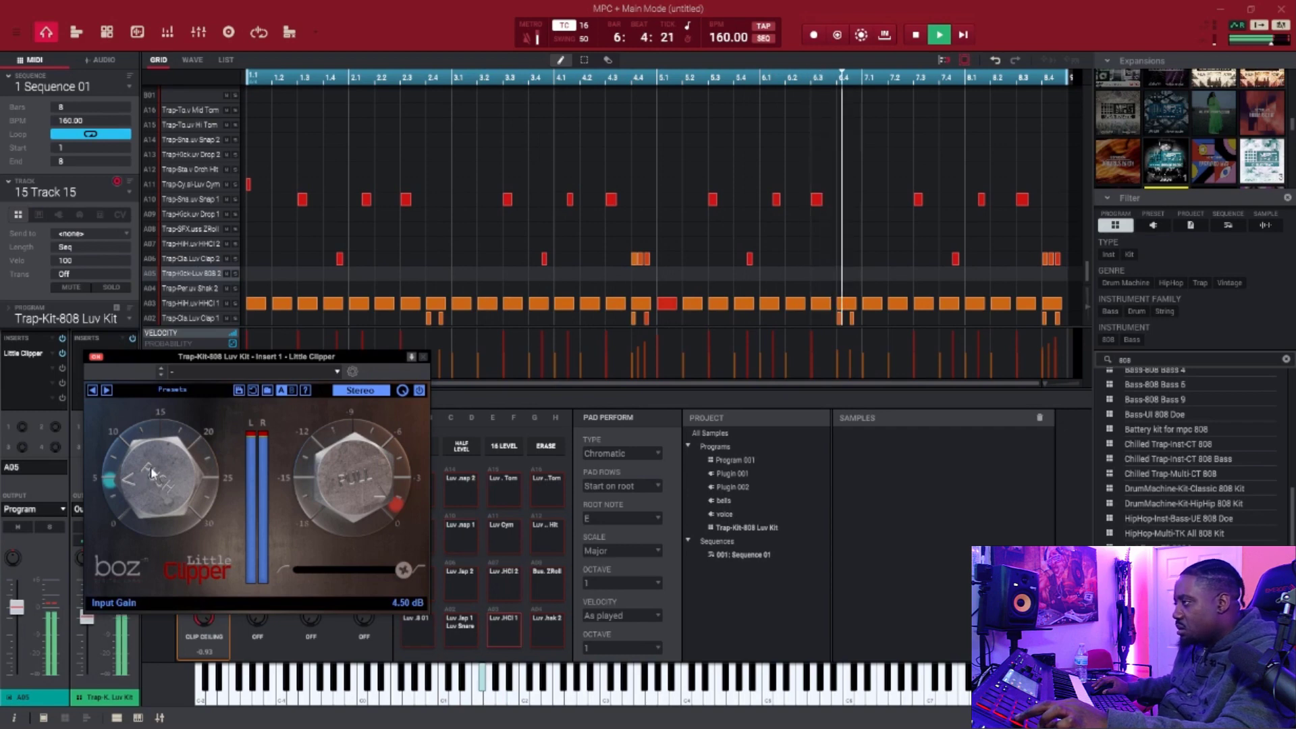
drag(141, 483, 169, 485)
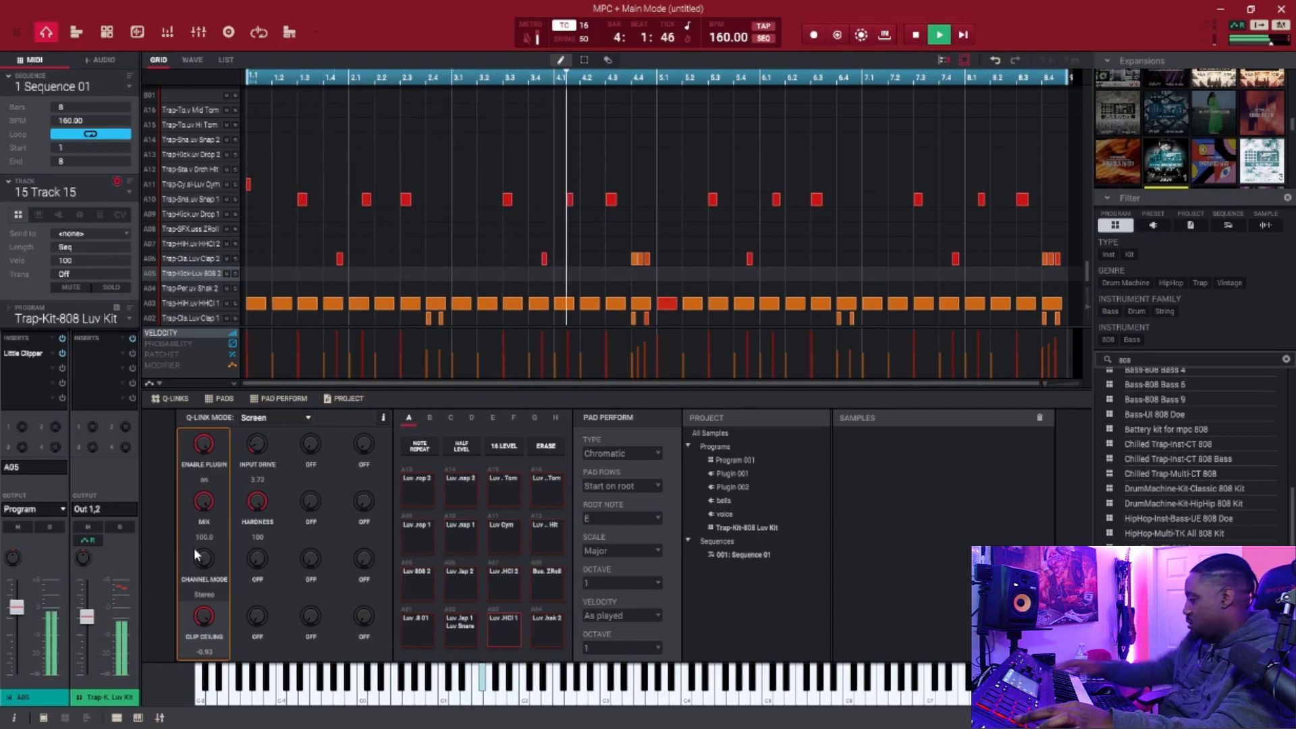
Step: Overdub a Luv 808 2 pattern from pad A05 across the eight-bar loop and select its notes
key(space)
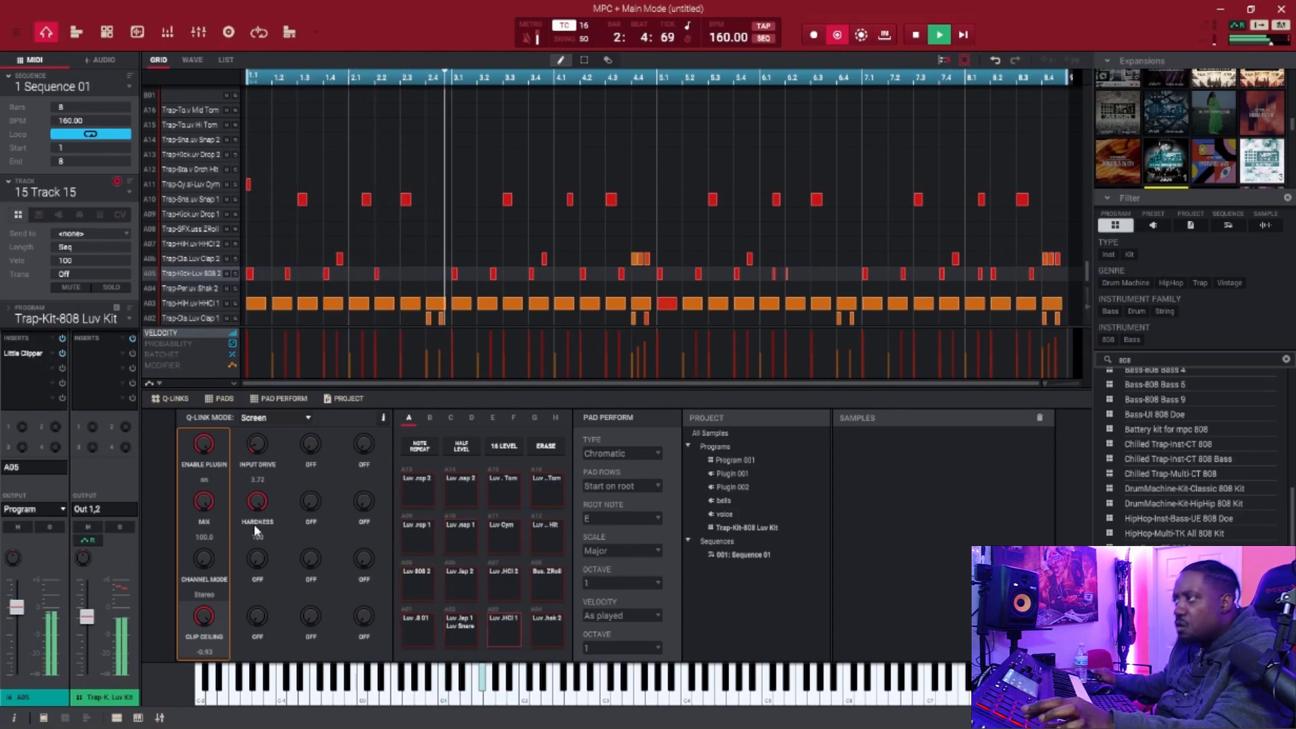
scroll(406, 243, down, 1)
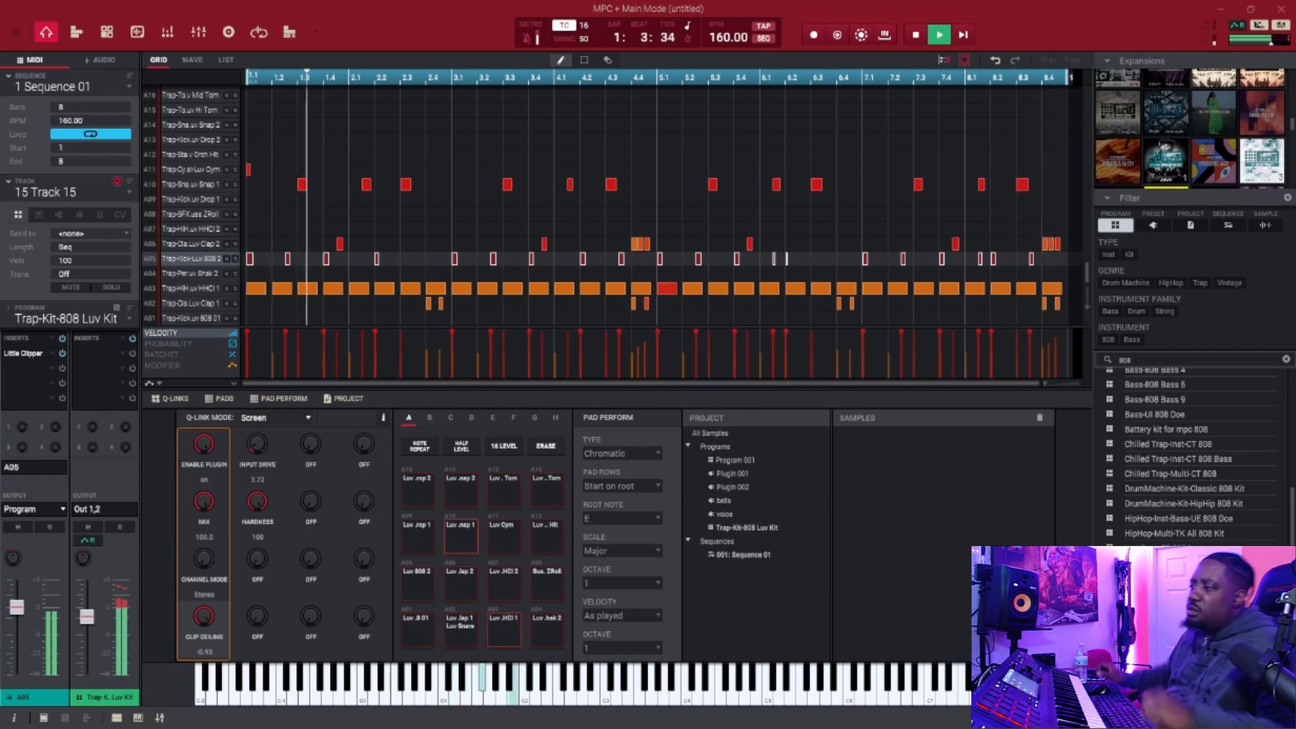
Step: Compare the loop with and without the Trap-Kit-808 Luv Kit drums by toggling the program's mute, leaving it muted
click(89, 528)
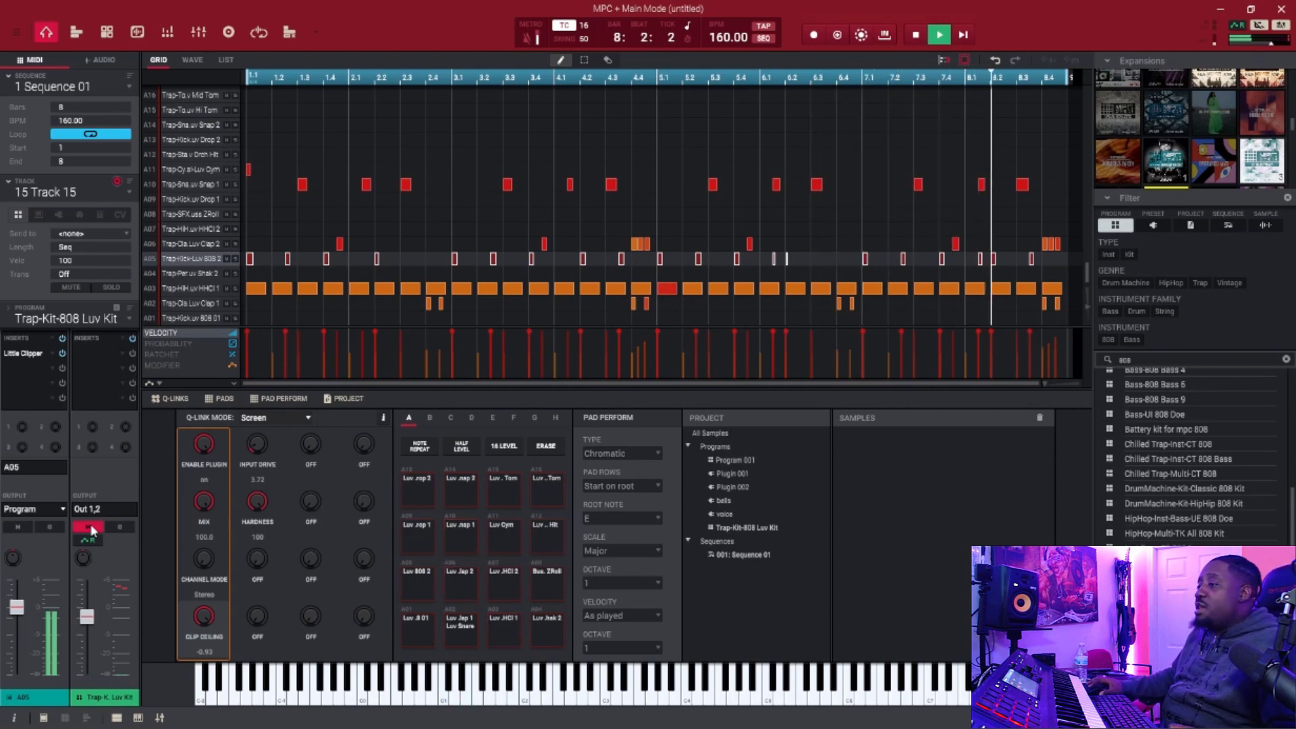
click(90, 527)
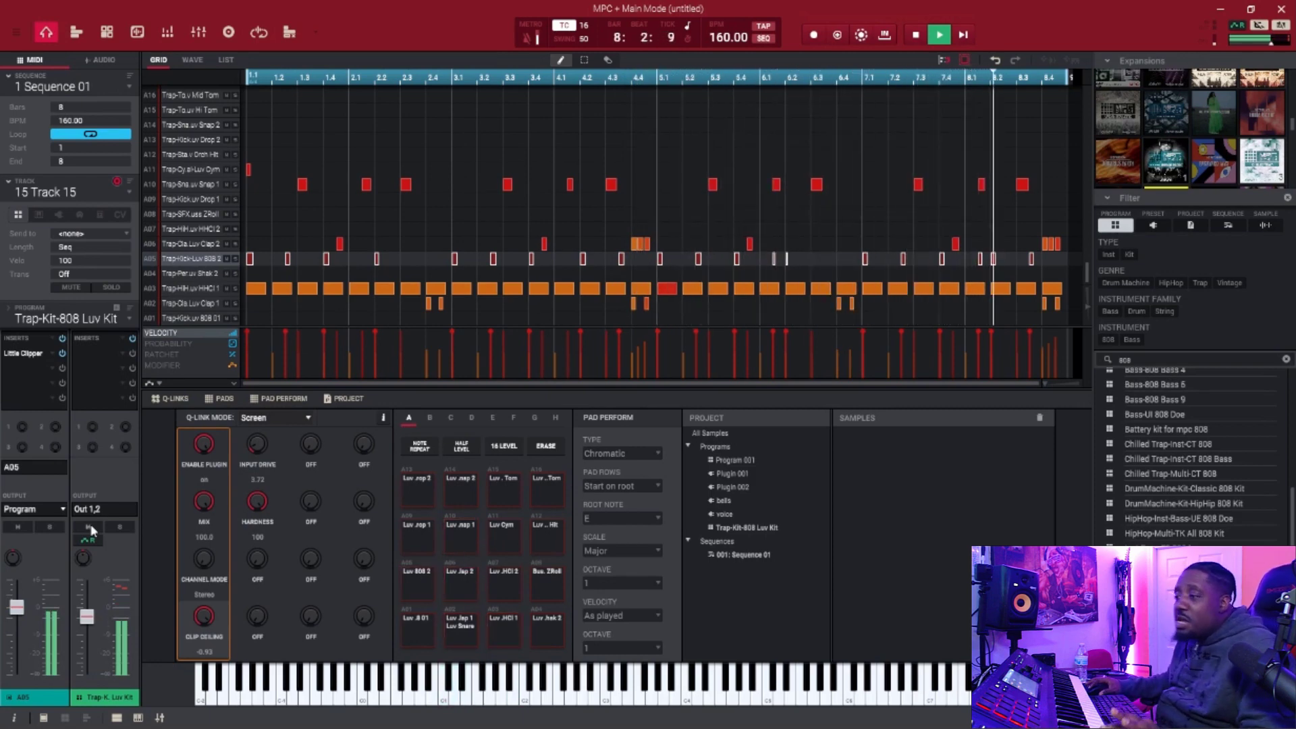
click(90, 527)
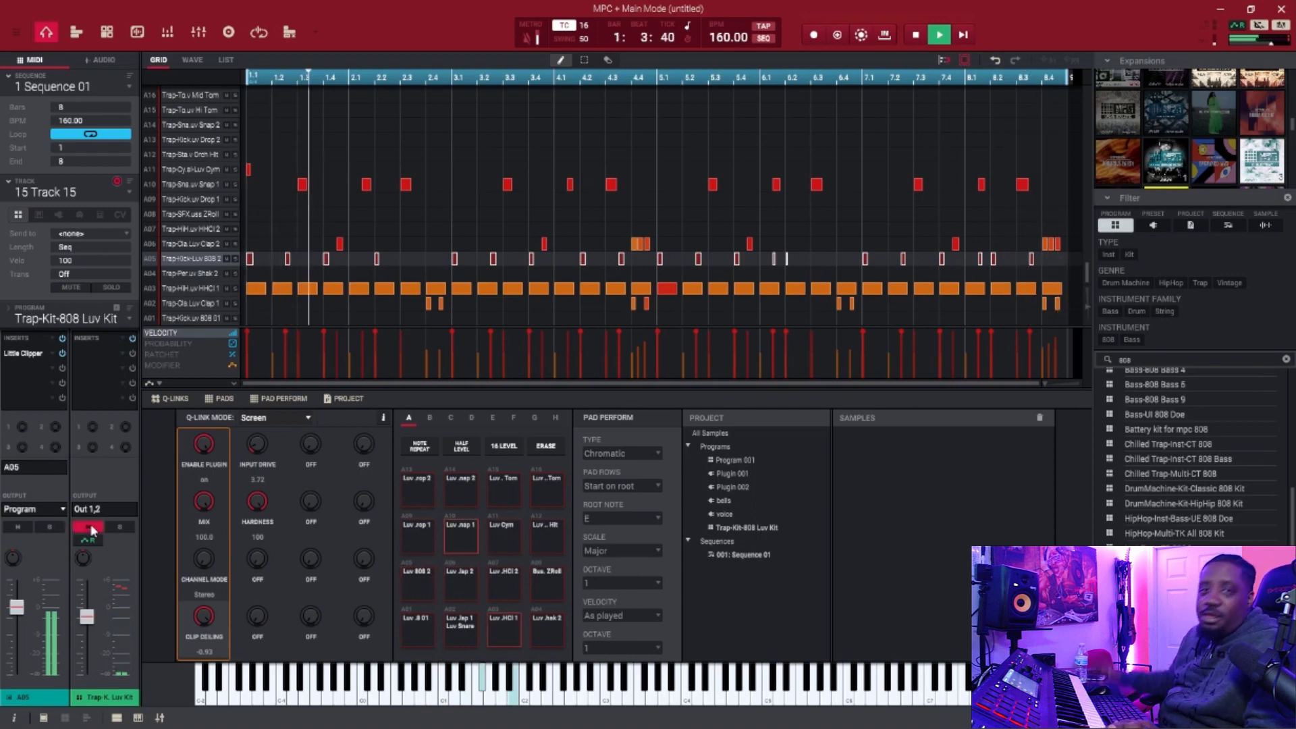